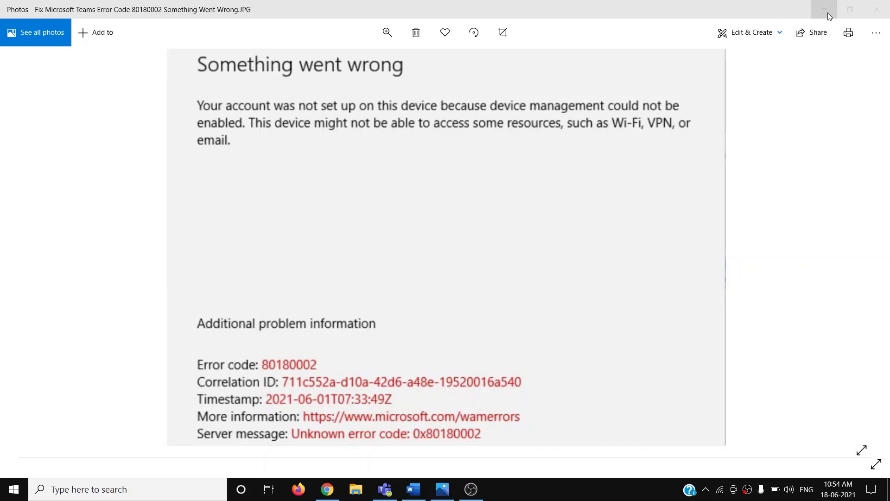
# Bring the Word guide for Teams error 80180002 in front of the error screenshot.
pyautogui.click(414, 488)
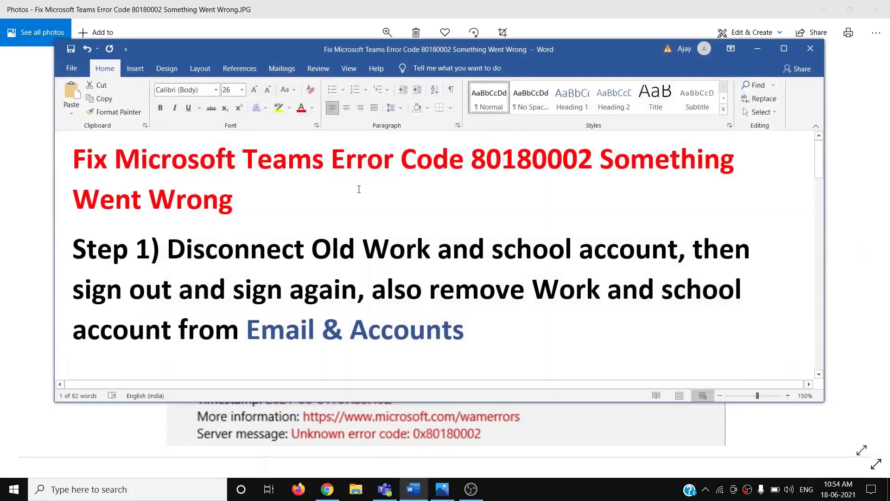
# Highlight 'Disconnect Old Work and school account' in the guide, then open the Start menu.
pyautogui.moveTo(180, 252); pyautogui.dragTo(677, 250)
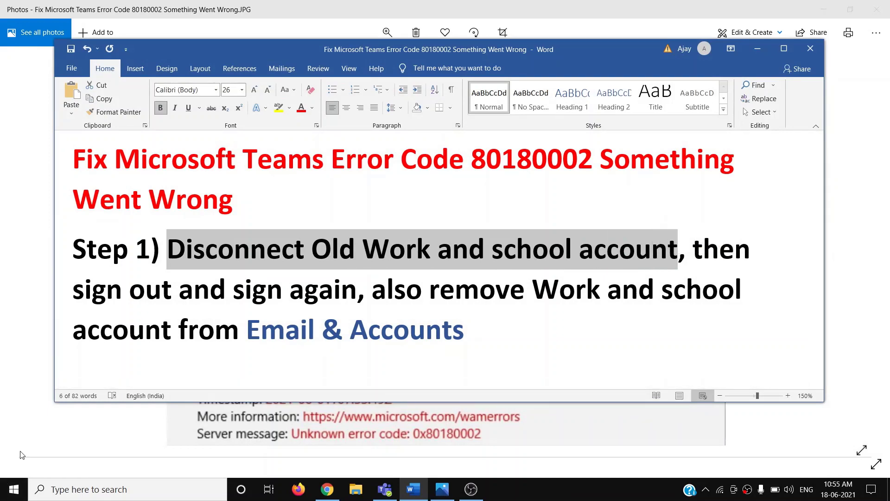
pyautogui.click(14, 489)
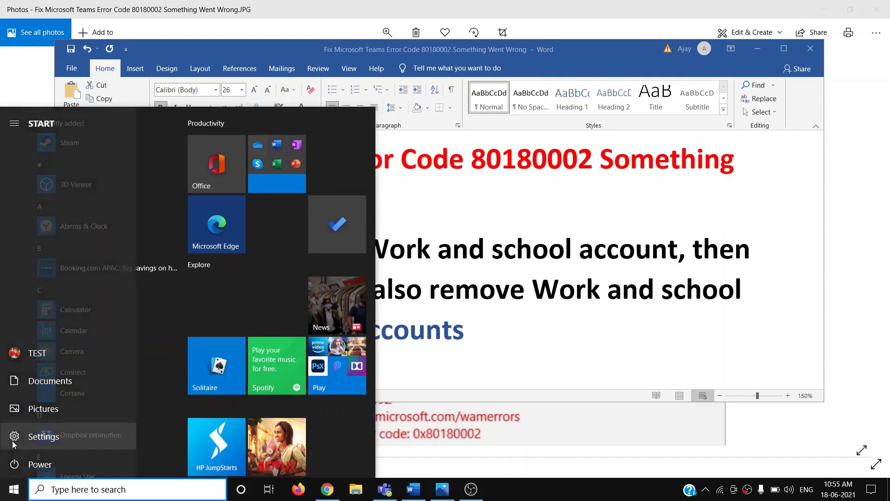
# In Access work or school, expand the work account and start Disconnect, then dismiss the prompt.
pyautogui.click(62, 436)
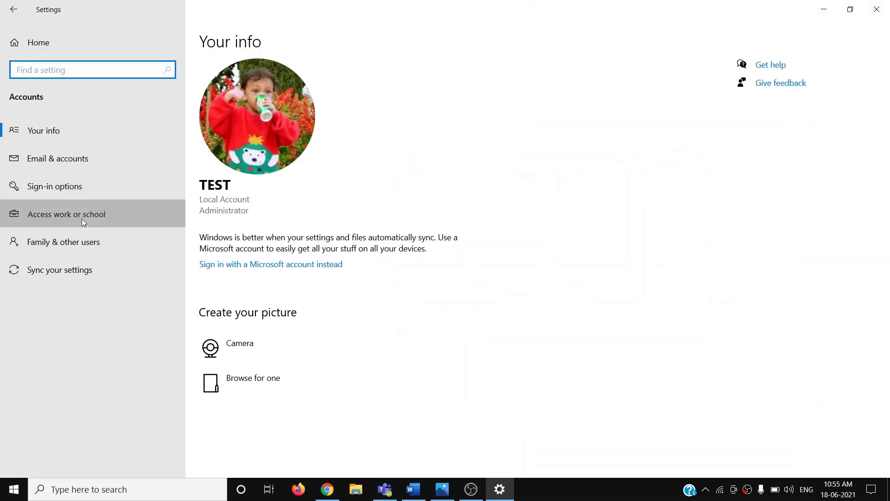
pyautogui.click(81, 218)
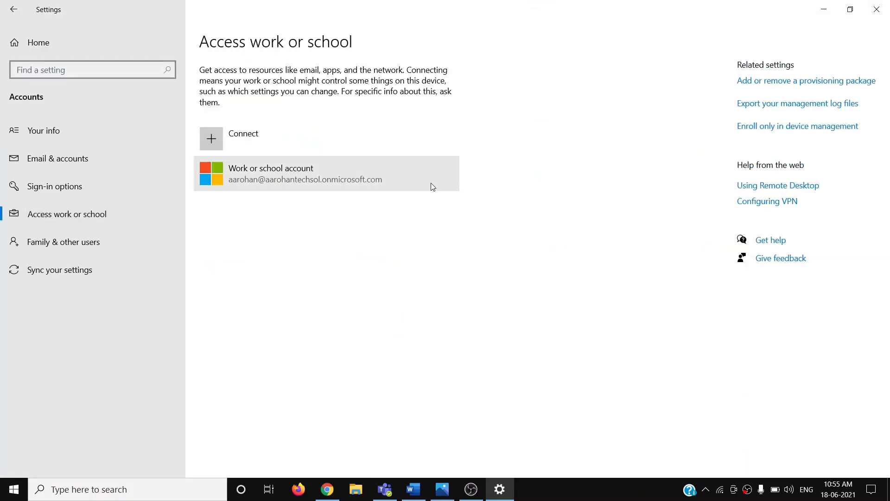
pyautogui.click(383, 171)
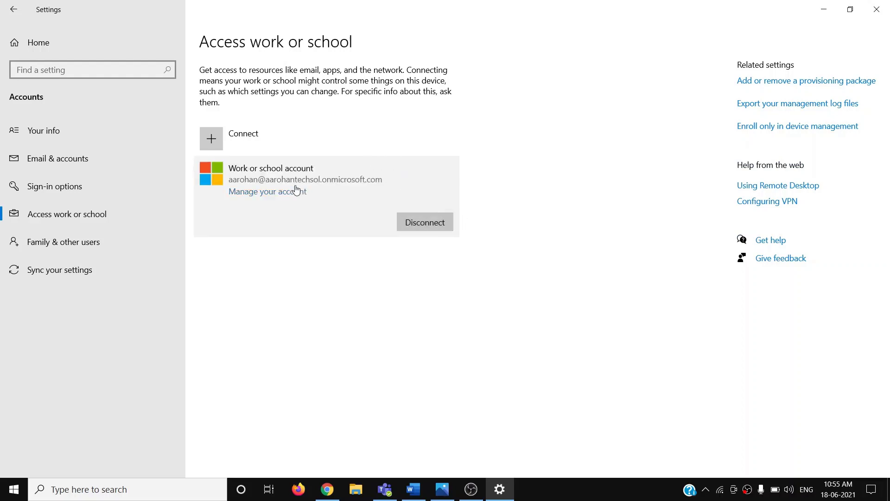
pyautogui.click(436, 224)
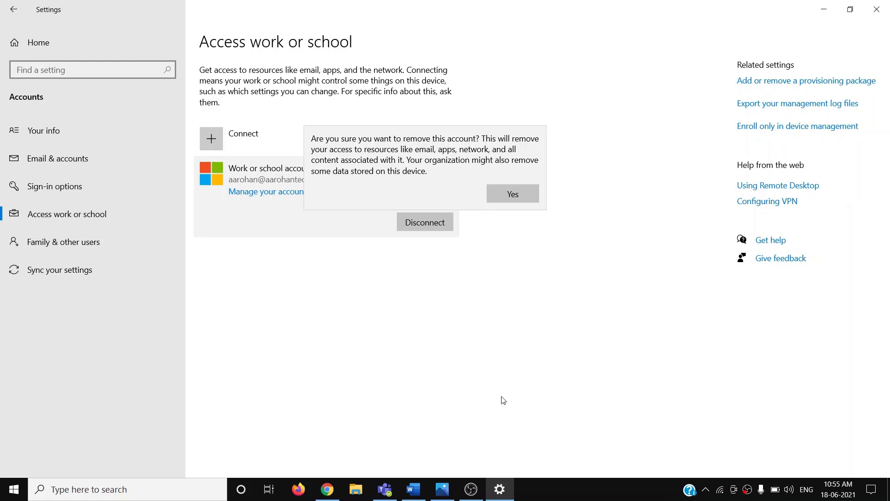
pyautogui.click(471, 469)
# Check the signed-in account in Teams' profile menu, then go back to Settings.
pyautogui.click(385, 489)
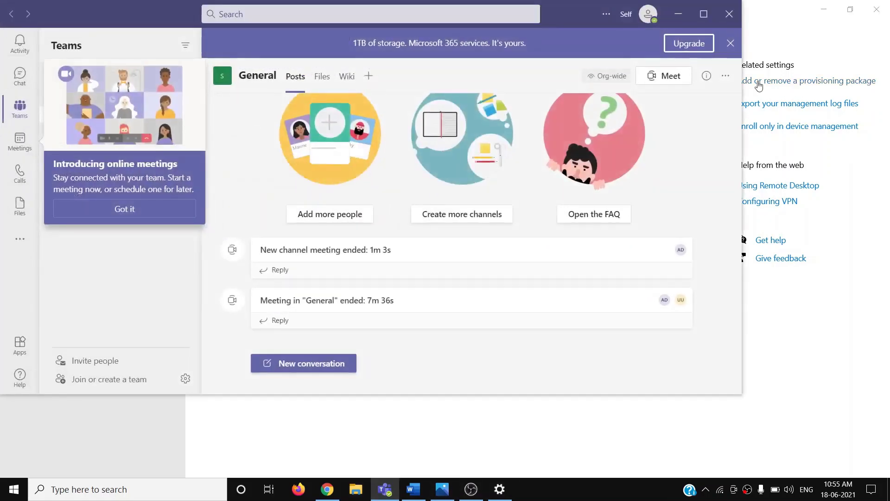
pyautogui.click(647, 16)
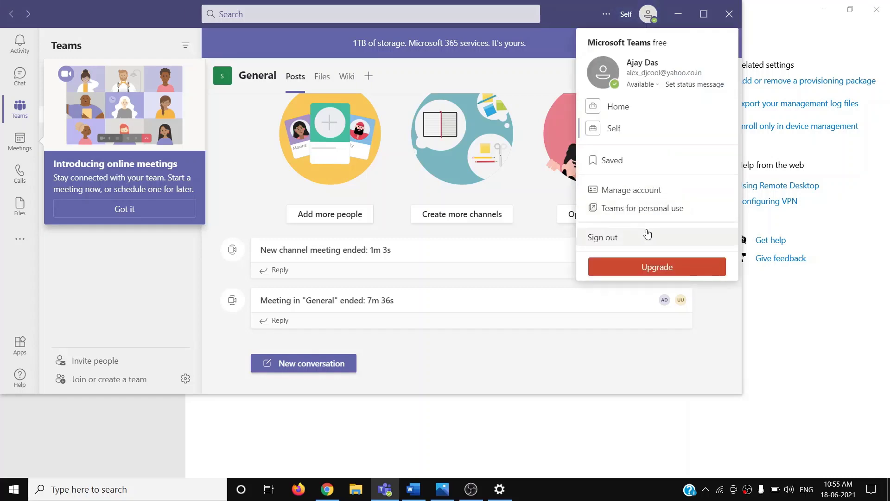
pyautogui.click(570, 420)
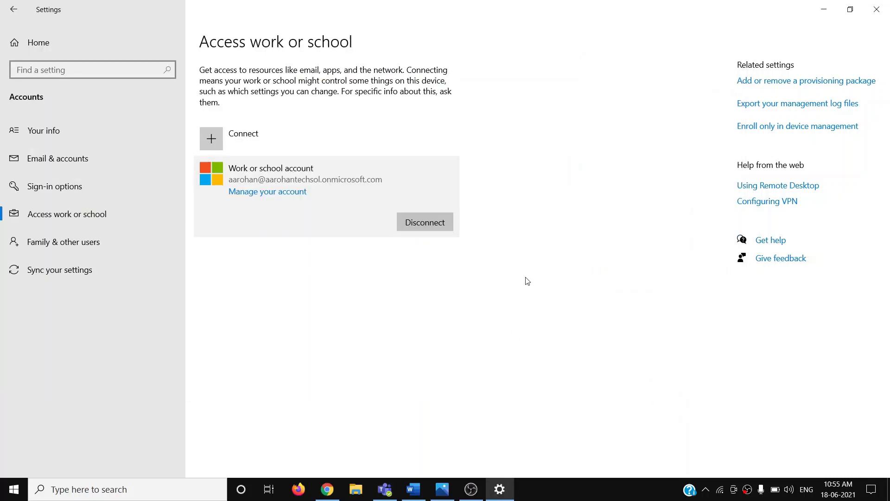
# Highlight the Email & Accounts removal note, then review the Microsoft account under Accounts > Email & accounts.
pyautogui.click(413, 489)
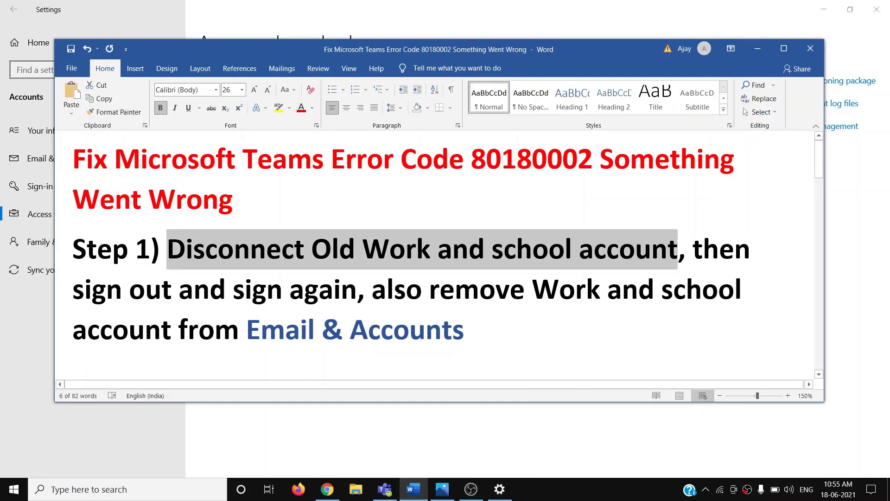
pyautogui.moveTo(373, 291); pyautogui.dragTo(463, 330)
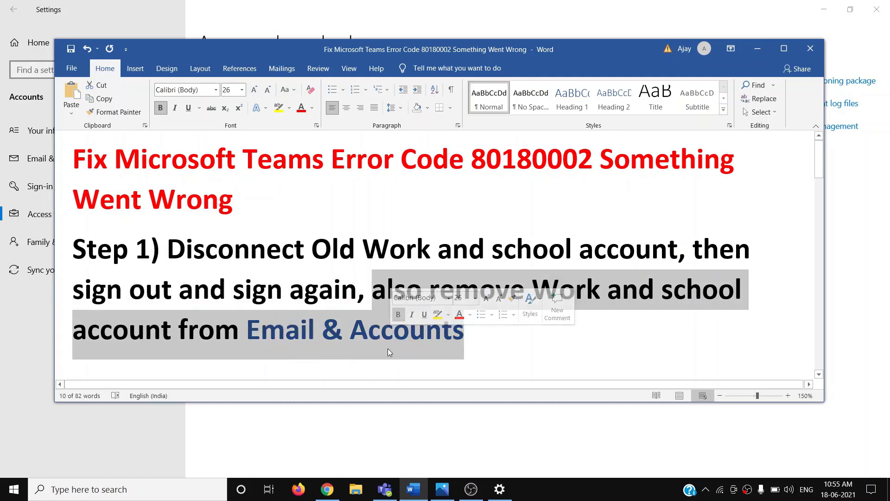
pyautogui.click(33, 44)
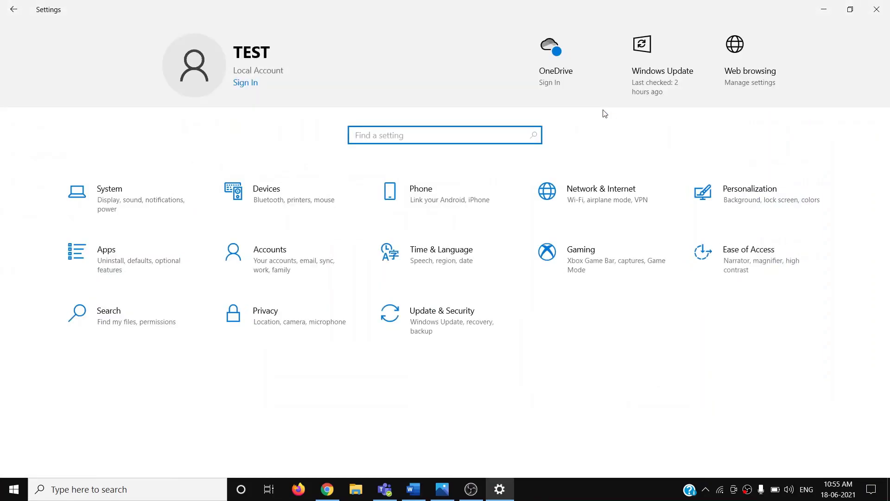
pyautogui.click(320, 268)
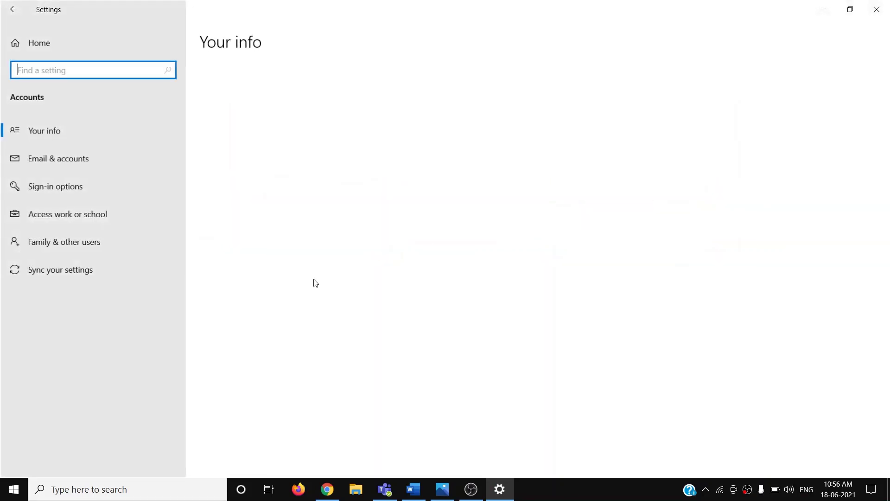
pyautogui.click(69, 158)
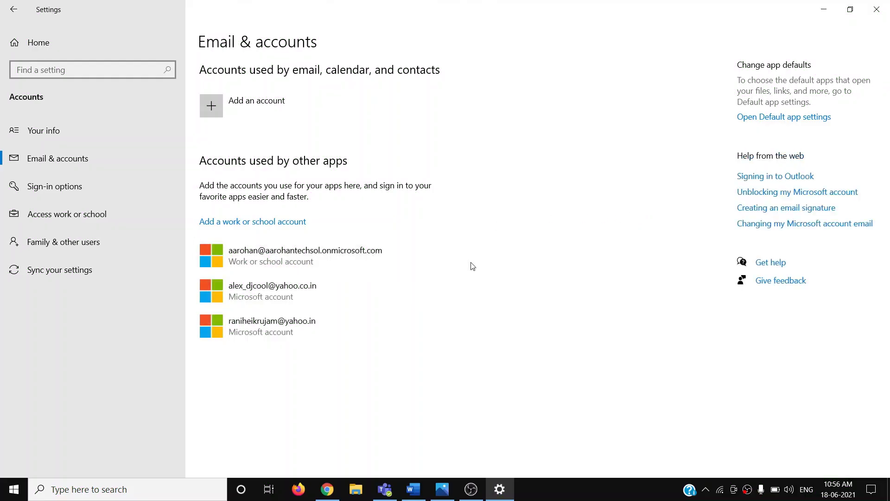
pyautogui.click(390, 299)
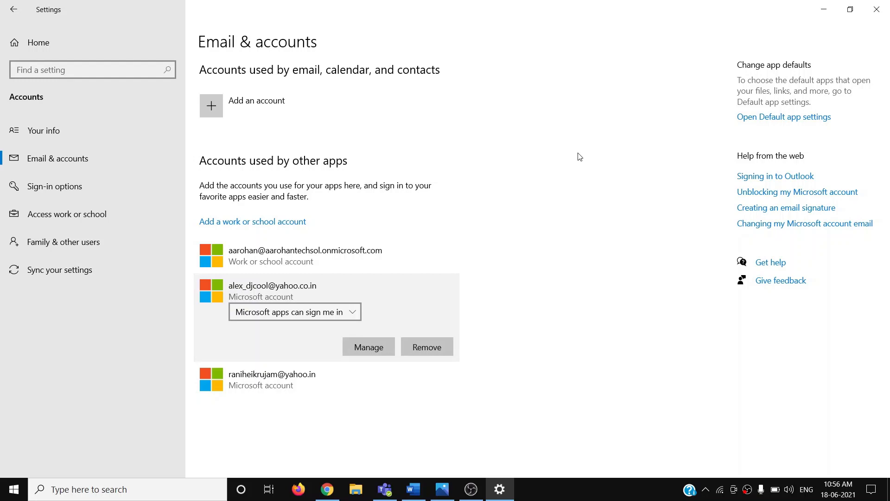
pyautogui.click(824, 10)
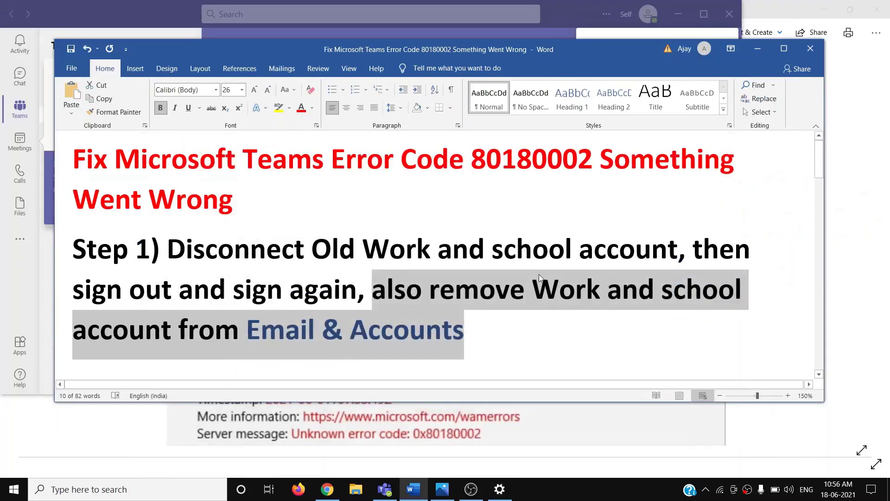
# Scroll the guide to Step 2 and launch Credential Manager via a 'credential Manager' search.
pyautogui.scroll(-5, 508, 301)
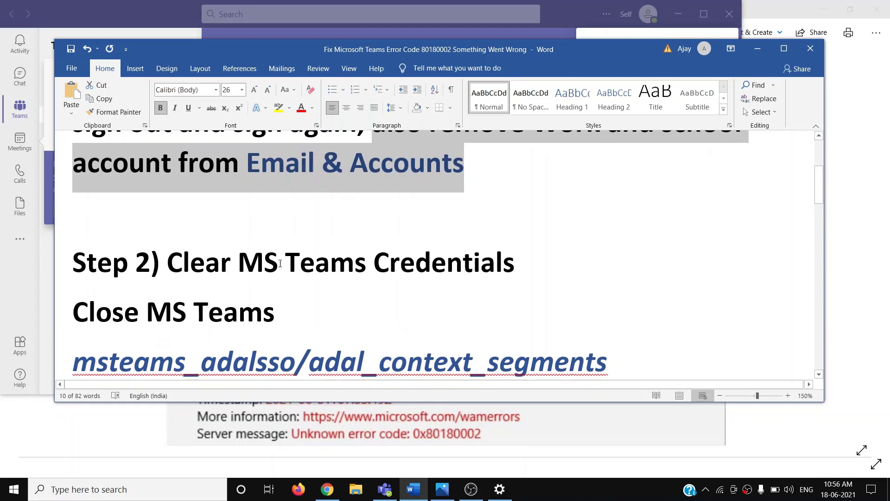
pyautogui.click(170, 491)
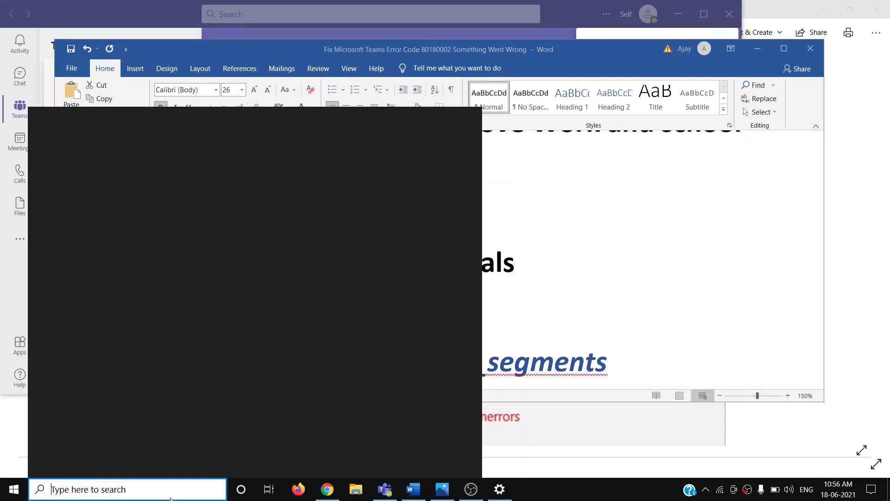
pyautogui.write('cred')
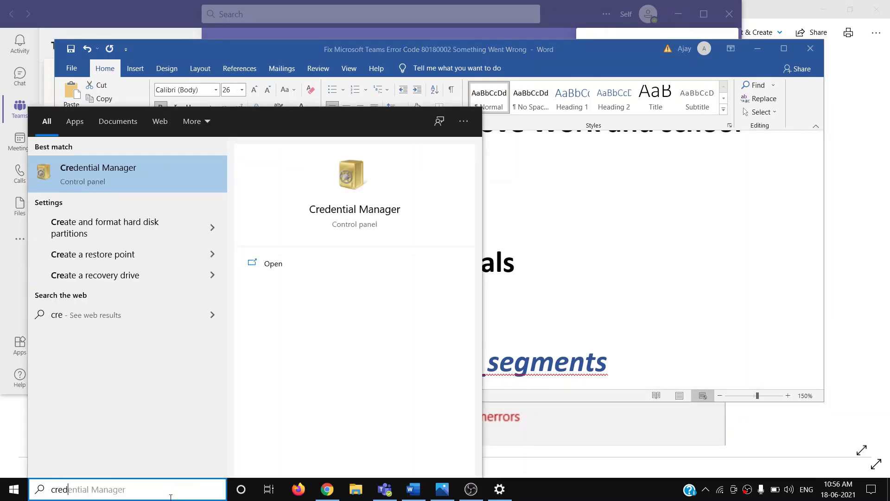
pyautogui.write('ential Manager')
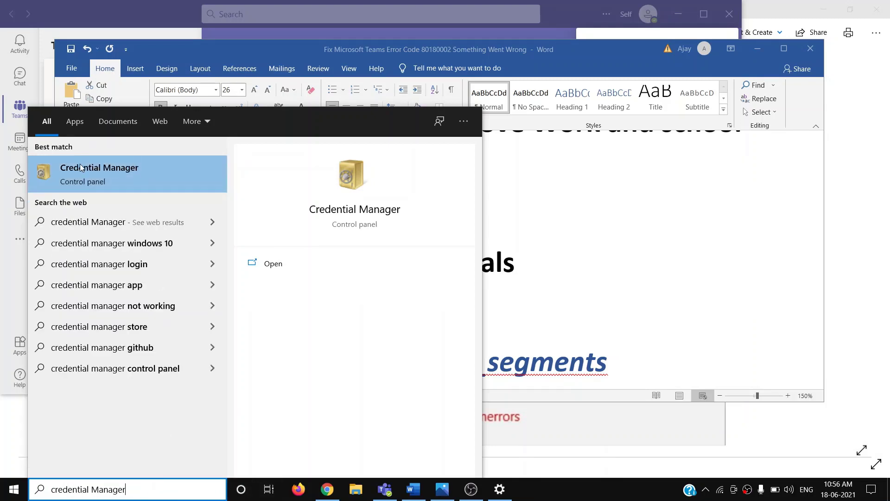
pyautogui.click(106, 175)
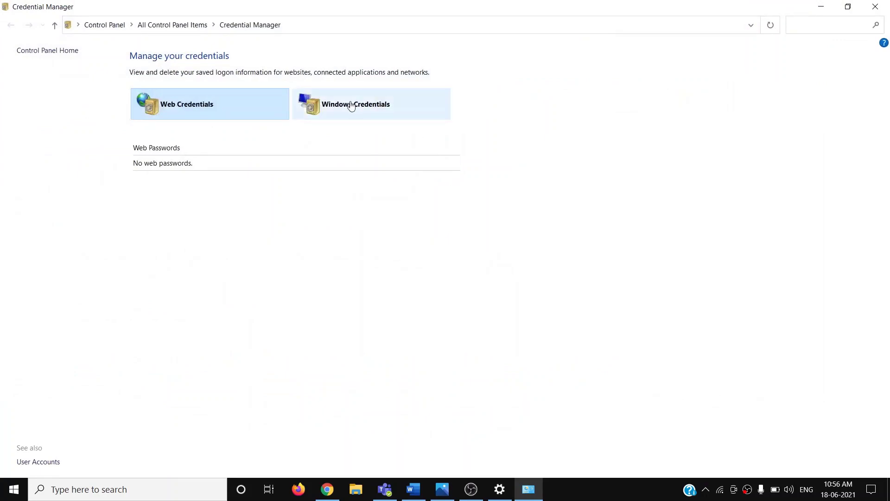
# Show Windows Credentials, then highlight the msteams_adalsso/adal_context_segments and MicrosoftAccount=User lines in the guide.
pyautogui.click(374, 111)
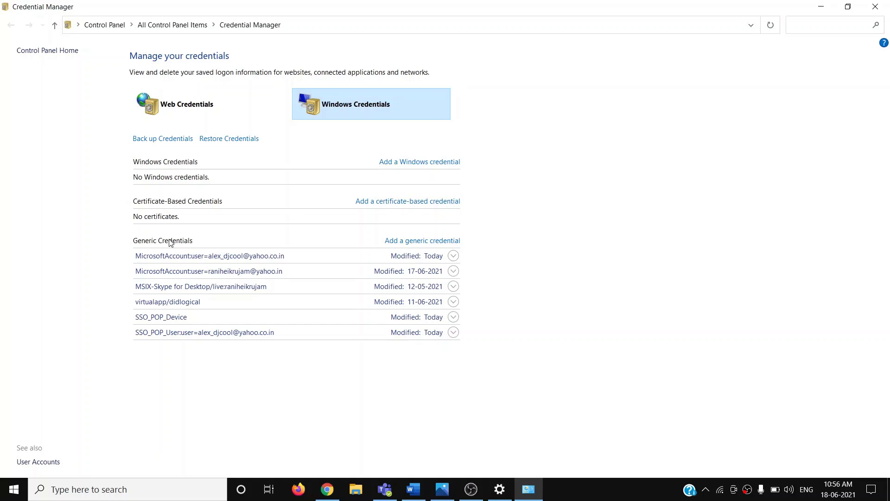
pyautogui.click(413, 489)
pyautogui.scroll(-1, 331, 294)
pyautogui.scroll(-1, 331, 294)
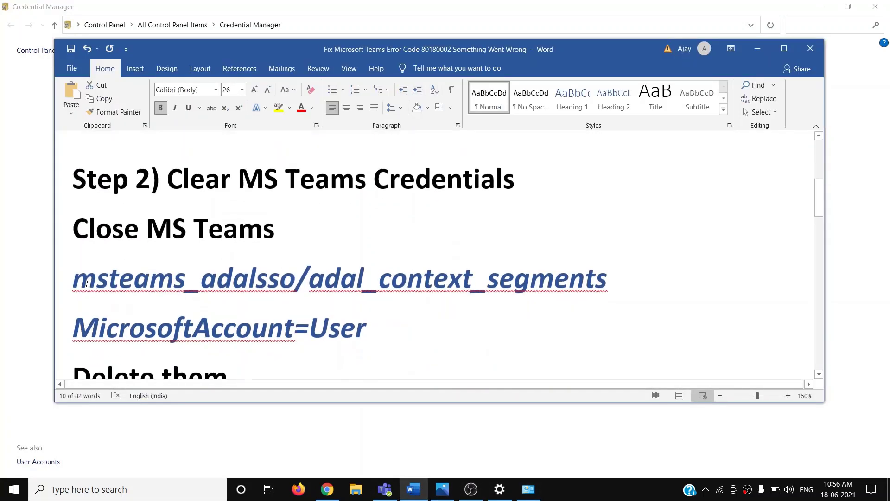
pyautogui.moveTo(82, 280); pyautogui.dragTo(547, 285)
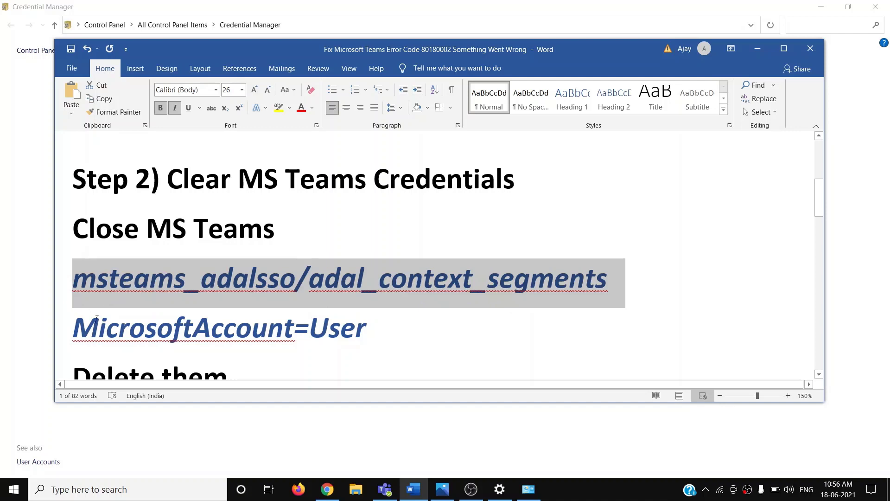
pyautogui.moveTo(79, 326); pyautogui.dragTo(323, 345)
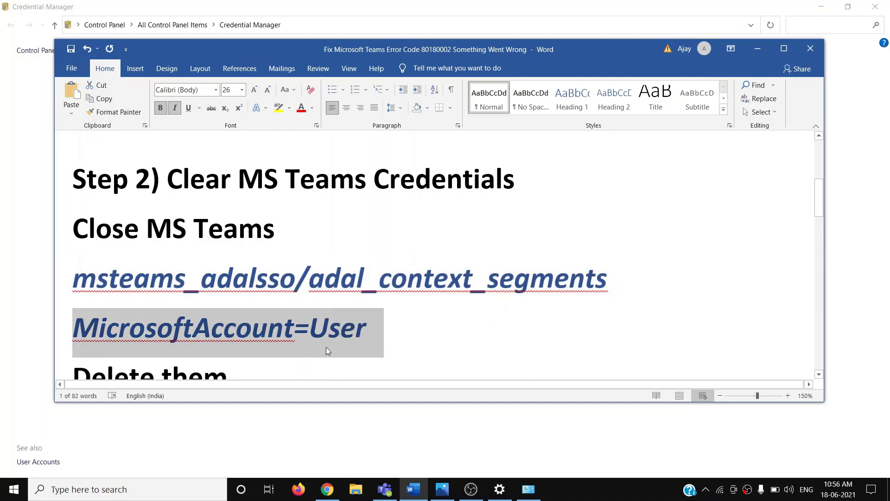
# Expand both MicrosoftAccount generic credentials in Credential Manager, then minimize it.
pyautogui.hotkey('alt', 'Tab')
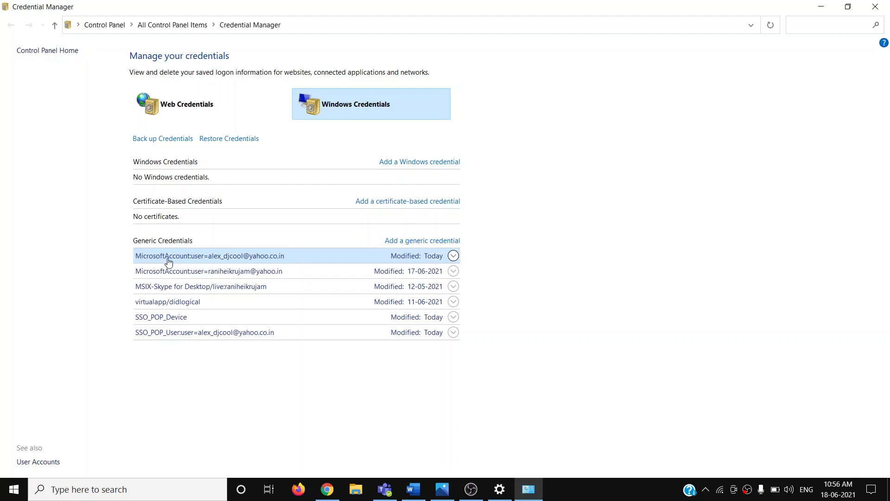
pyautogui.click(264, 262)
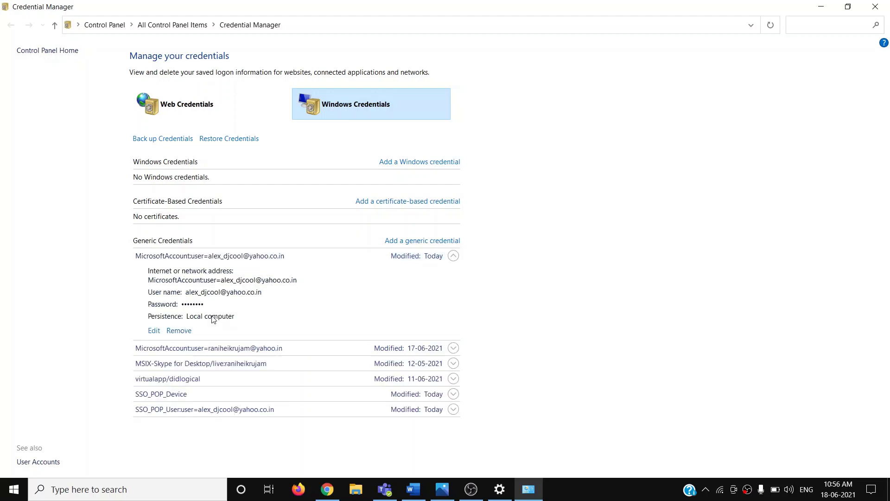
pyautogui.click(259, 353)
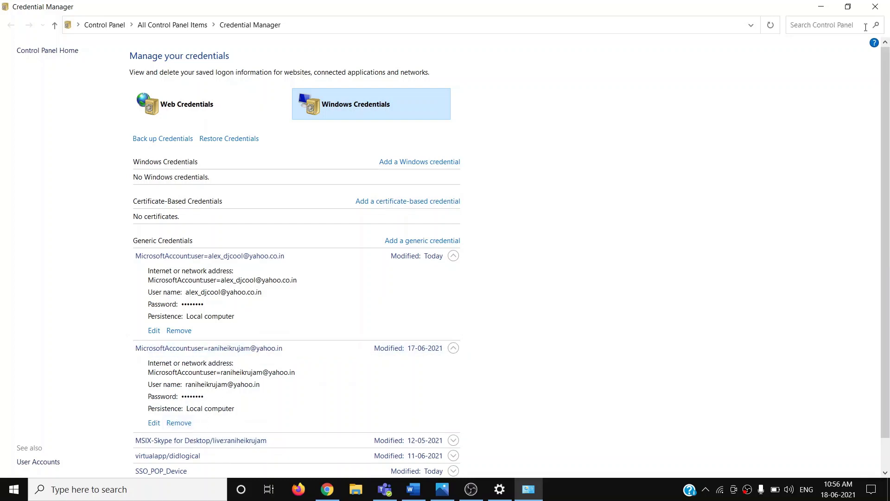
pyautogui.click(823, 8)
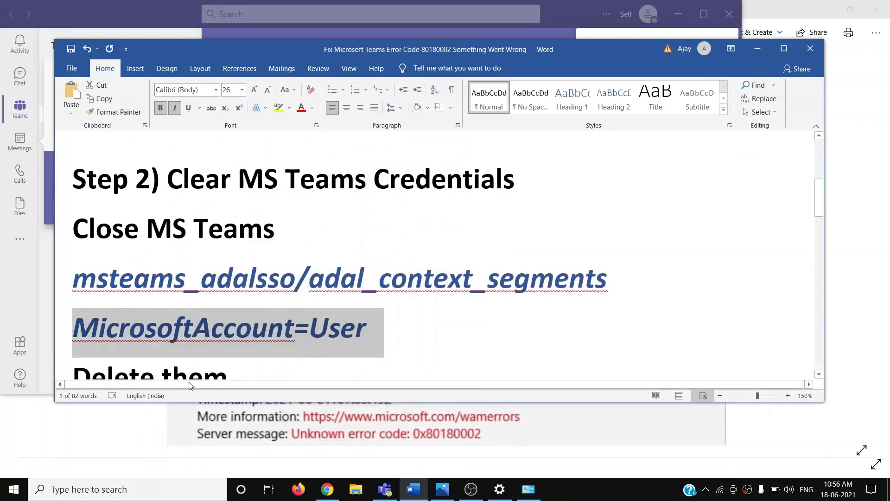
# Check the Start menu power options and close them without restarting.
pyautogui.click(13, 489)
pyautogui.click(14, 464)
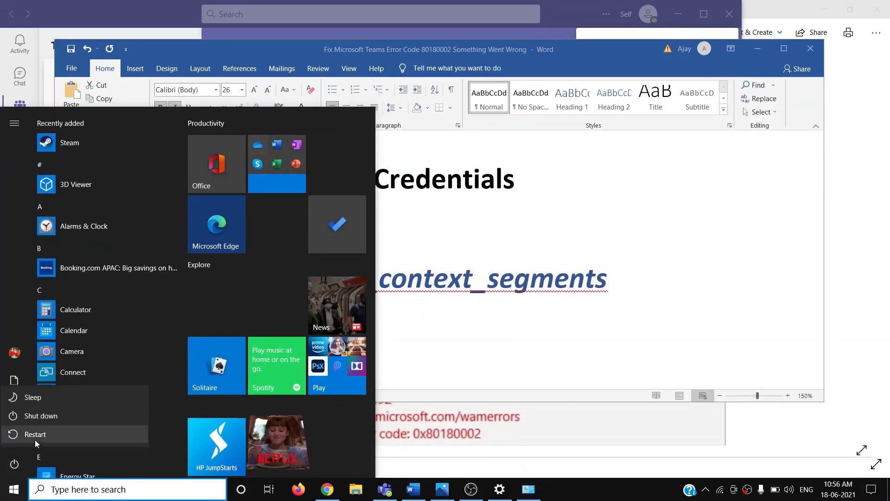
pyautogui.click(639, 225)
pyautogui.click(553, 220)
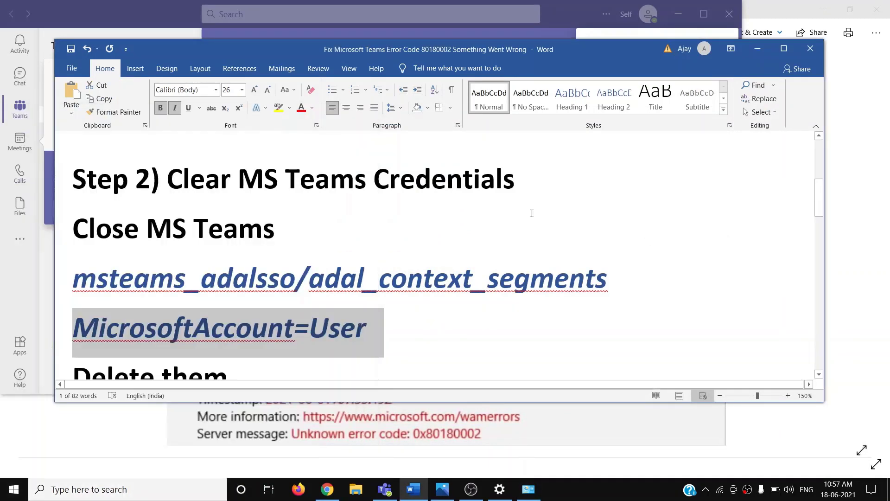
# Scroll to Step 3, select the %appdata%/Microsoft line, and search for 'run'.
pyautogui.scroll(-1, 390, 222)
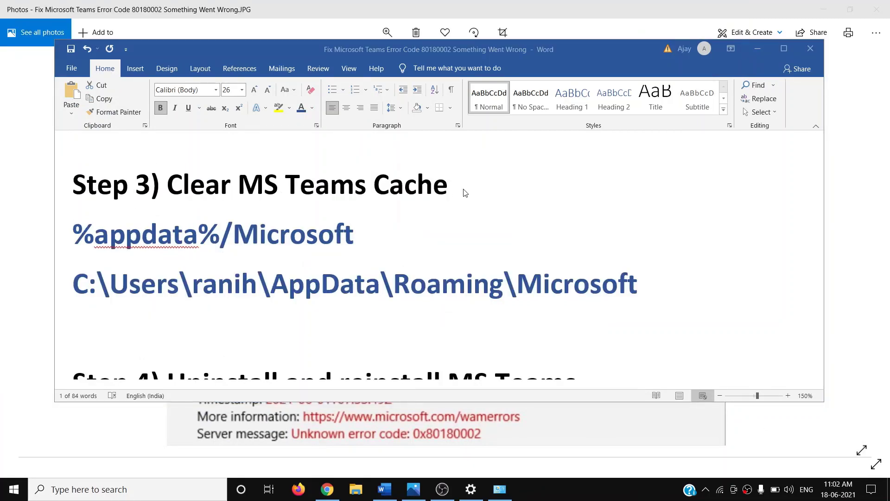
pyautogui.tripleClick(355, 246)
pyautogui.hotkey('ctrl', 'c')
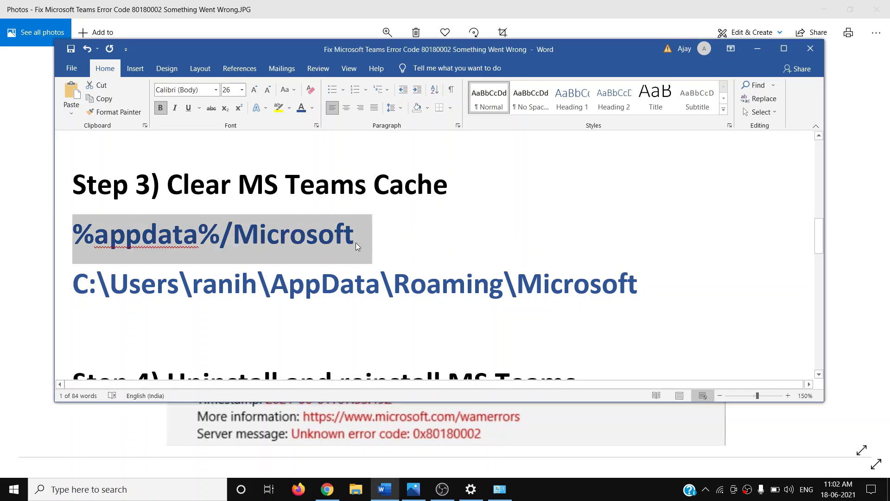
pyautogui.click(153, 489)
pyautogui.write('run')
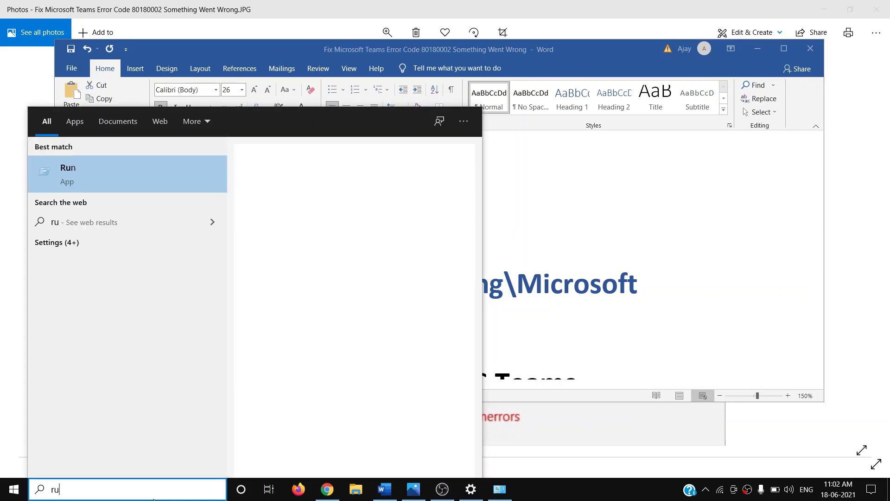
# Open %appdata%/Microsoft through the Run dialog to show the Roaming\Microsoft folder.
pyautogui.click(110, 179)
pyautogui.hotkey('ctrl', 'v')
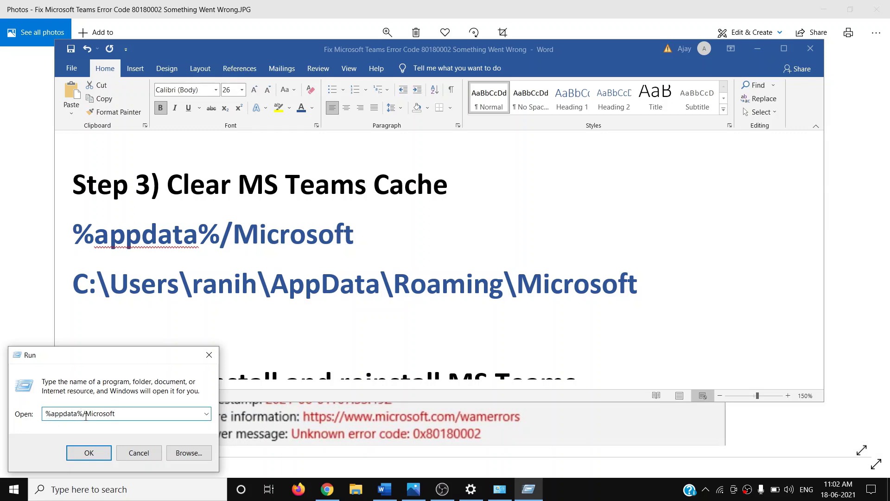
pyautogui.click(90, 452)
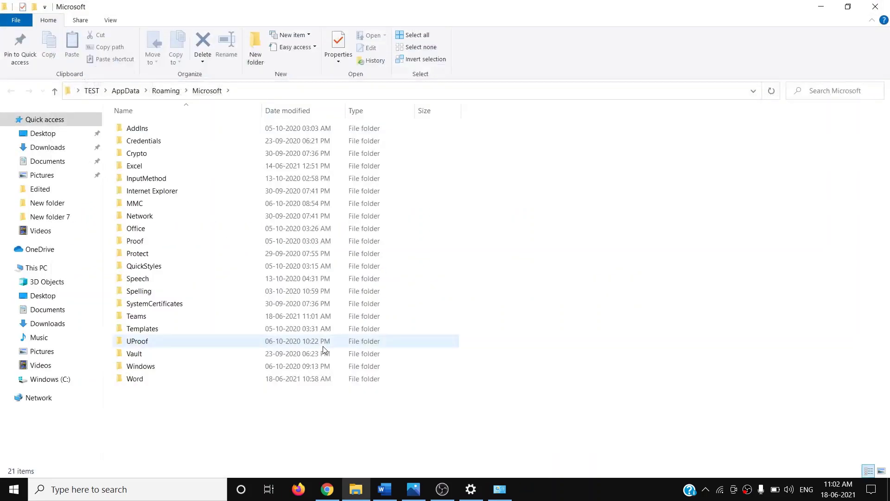
pyautogui.click(137, 319)
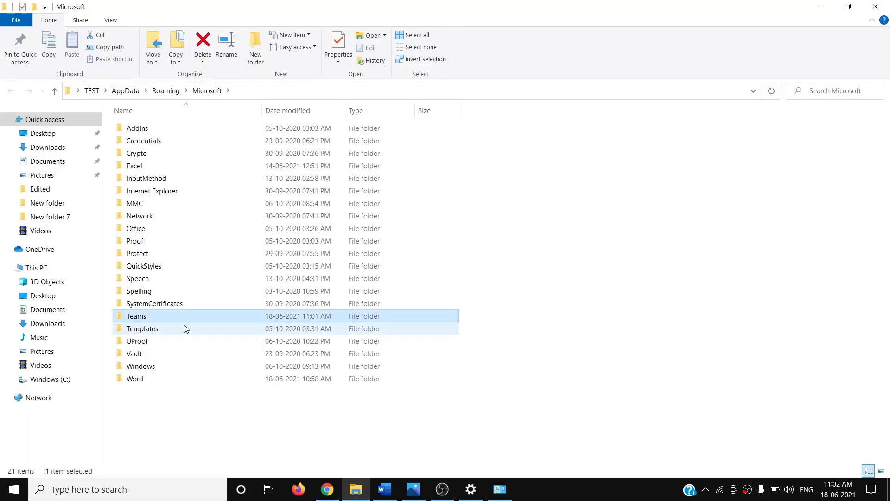
pyautogui.rightClick(138, 319)
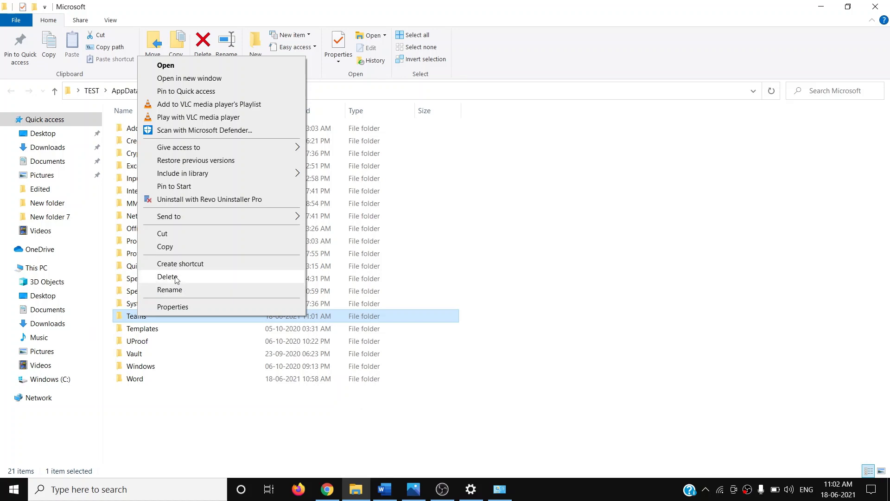
pyautogui.click(407, 419)
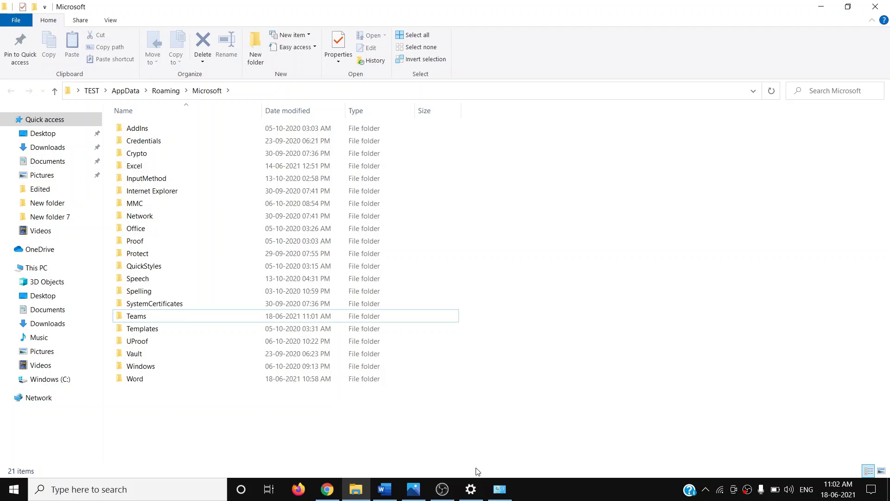
# Browse from This PC through C:\Users and the user profile into the hidden AppData folder.
pyautogui.press('super+r')
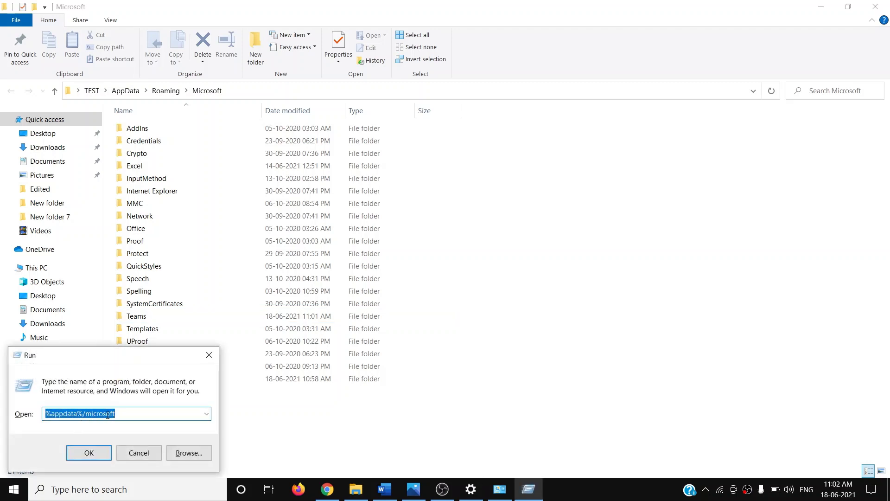
pyautogui.click(17, 269)
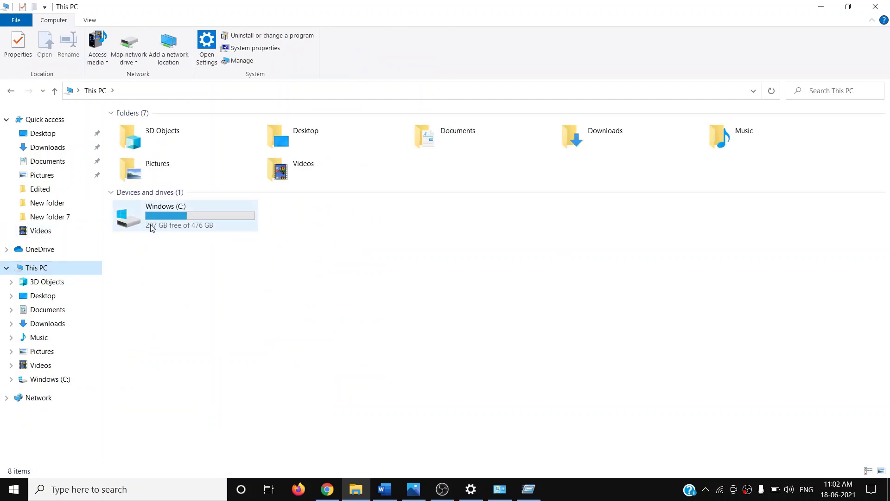
pyautogui.doubleClick(163, 225)
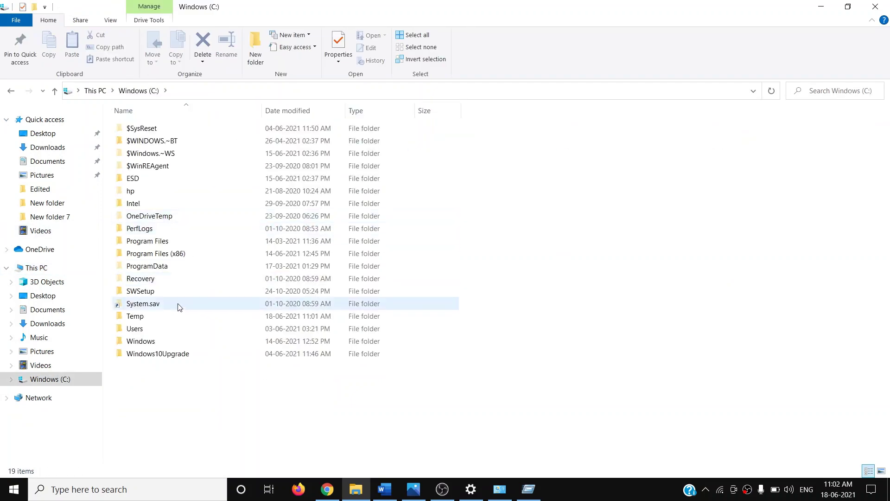
pyautogui.doubleClick(132, 332)
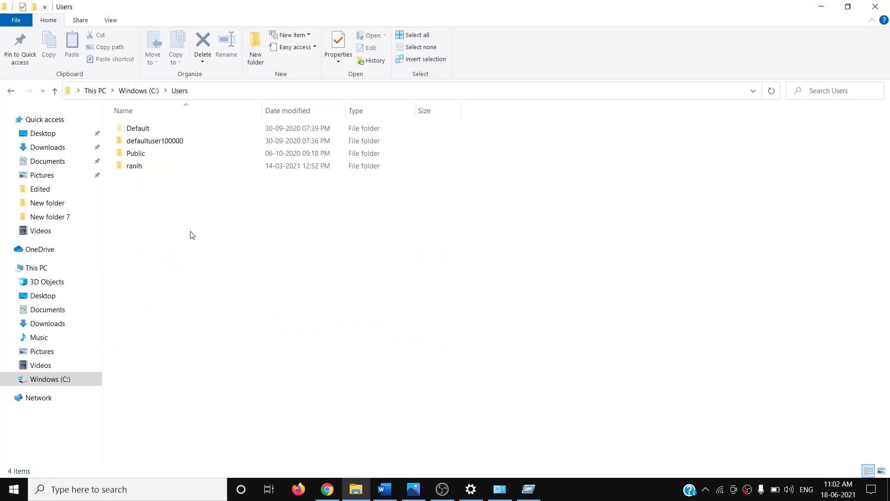
pyautogui.click(167, 168)
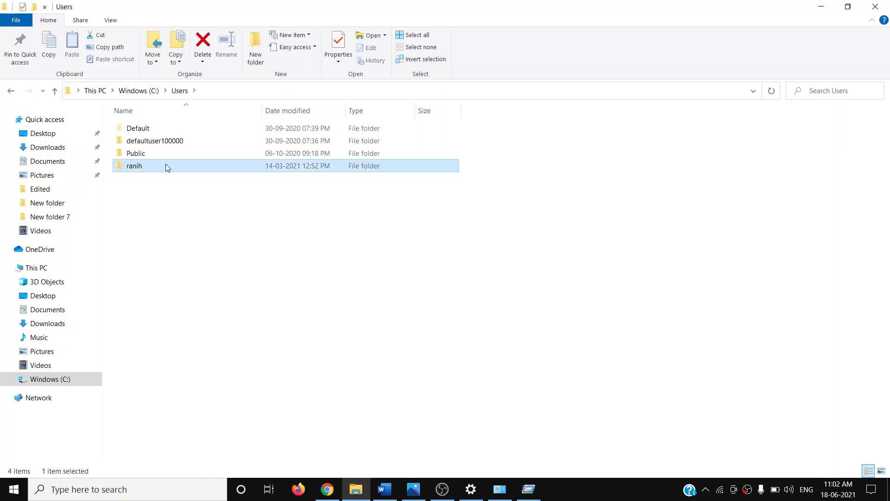
pyautogui.doubleClick(134, 167)
pyautogui.click(146, 141)
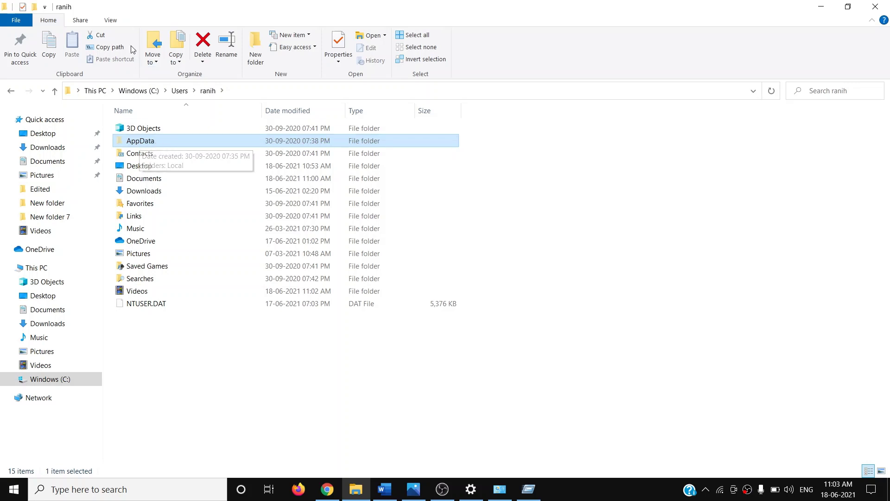
pyautogui.click(110, 20)
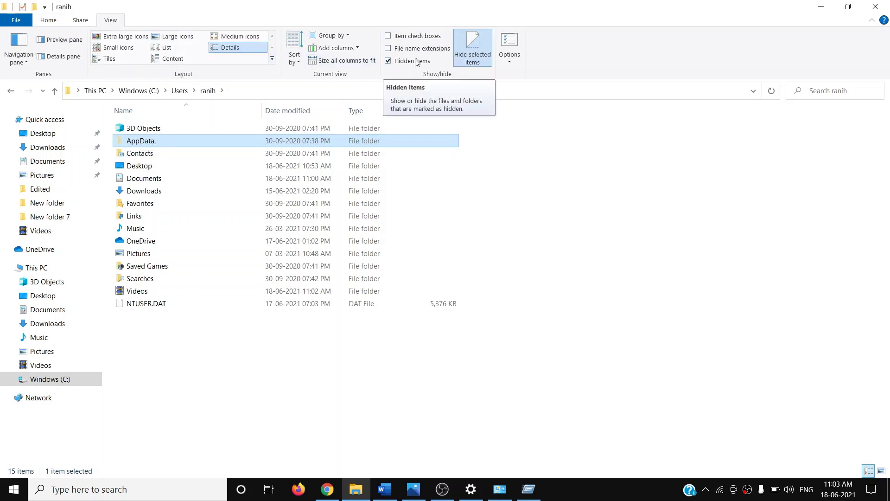
pyautogui.click(155, 142)
pyautogui.doubleClick(215, 146)
# Open Roaming\Microsoft and bring up the Teams folder's context menu, closing it without deleting.
pyautogui.click(150, 157)
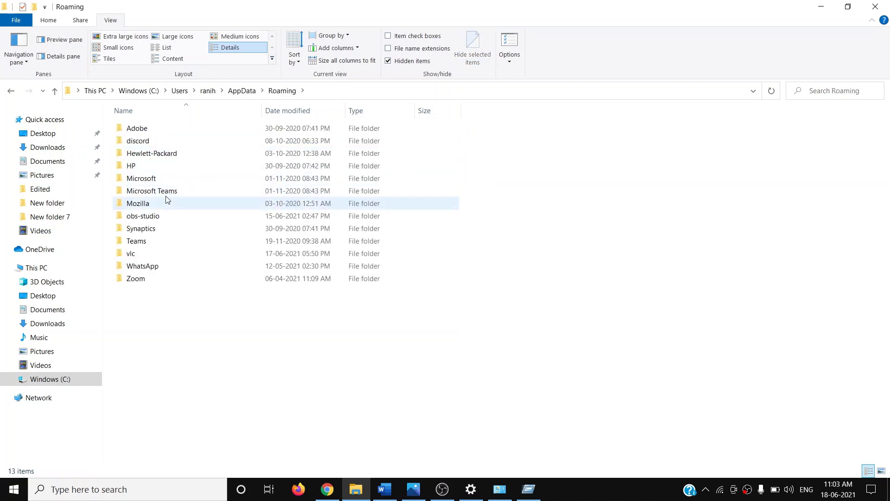
pyautogui.click(123, 178)
pyautogui.doubleClick(144, 179)
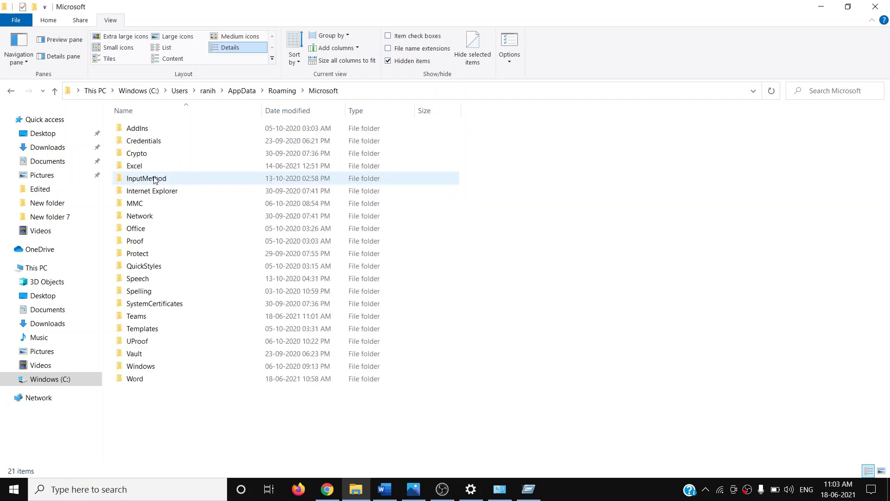
pyautogui.click(145, 318)
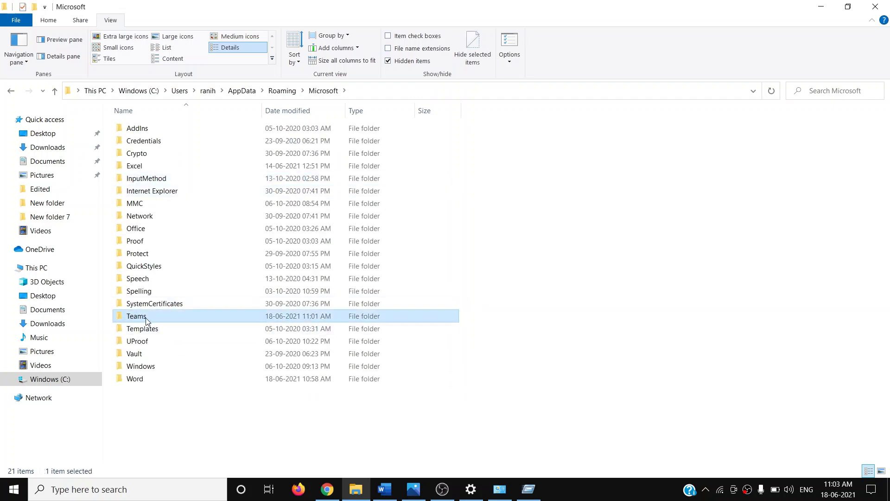
pyautogui.rightClick(147, 320)
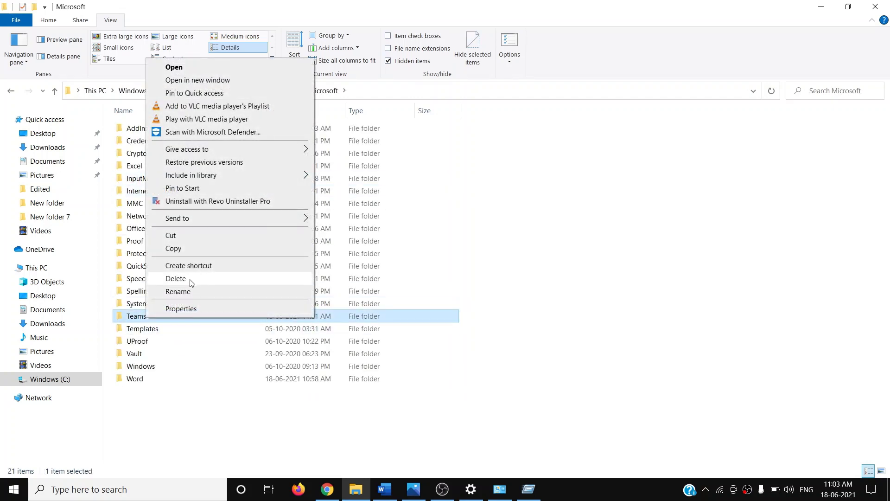
pyautogui.click(202, 457)
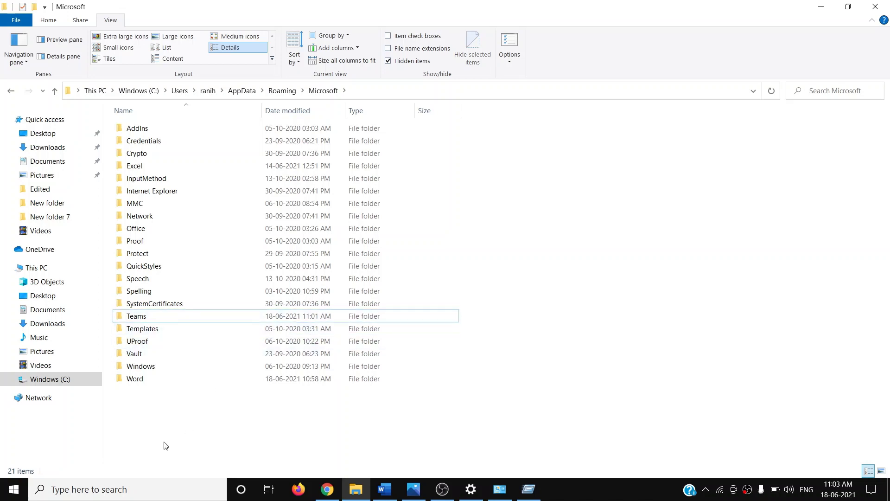
pyautogui.click(135, 490)
# Launch Microsoft Teams from a 'teams' search, then bring the Word guide forward.
pyautogui.write('t')
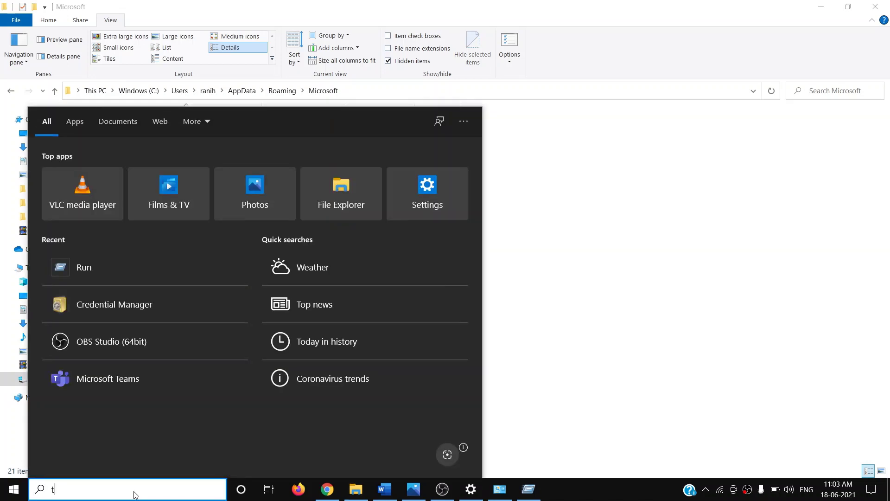
pyautogui.write('eams')
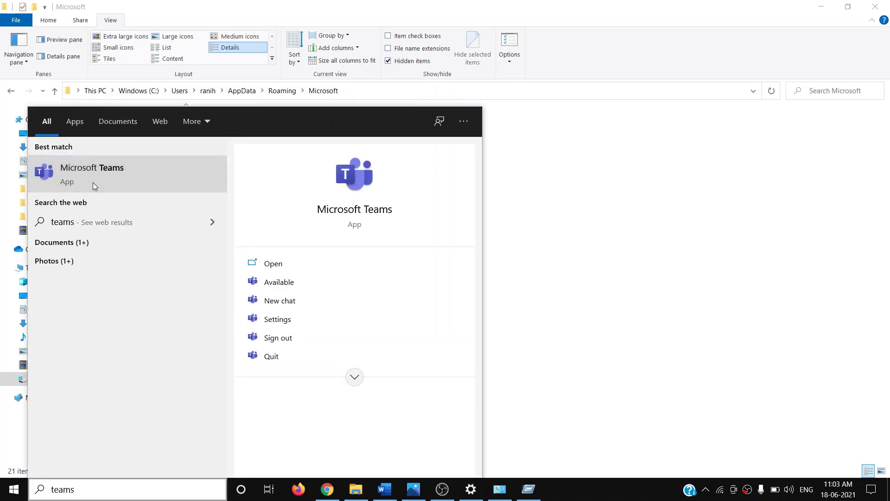
pyautogui.click(94, 185)
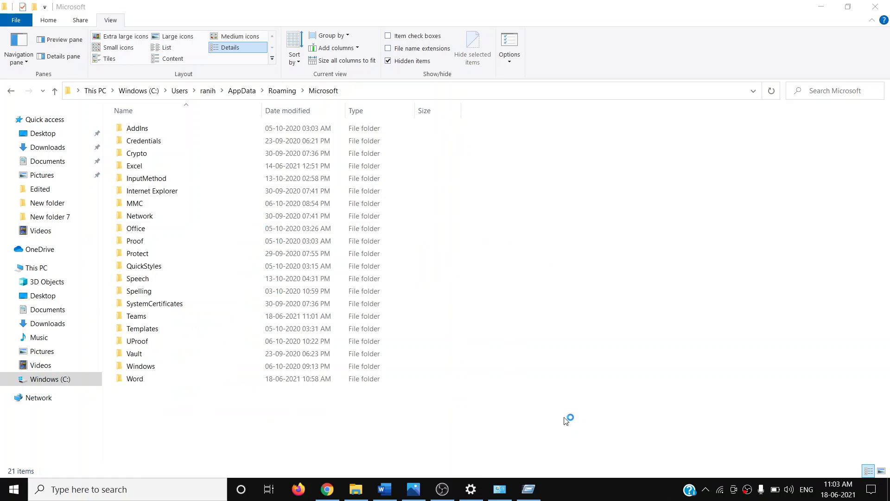
pyautogui.click(393, 495)
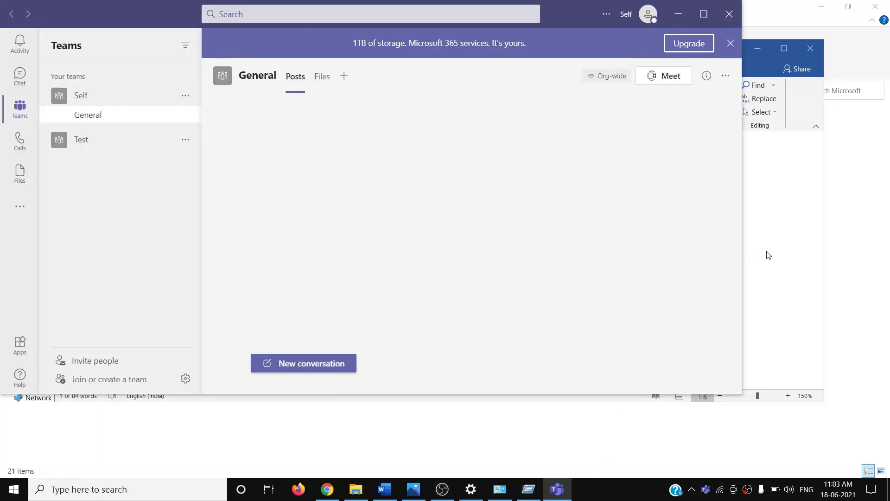
# Review Step 4, Uninstall and reinstall MS Teams, down to its download link, then open Start.
pyautogui.click(769, 255)
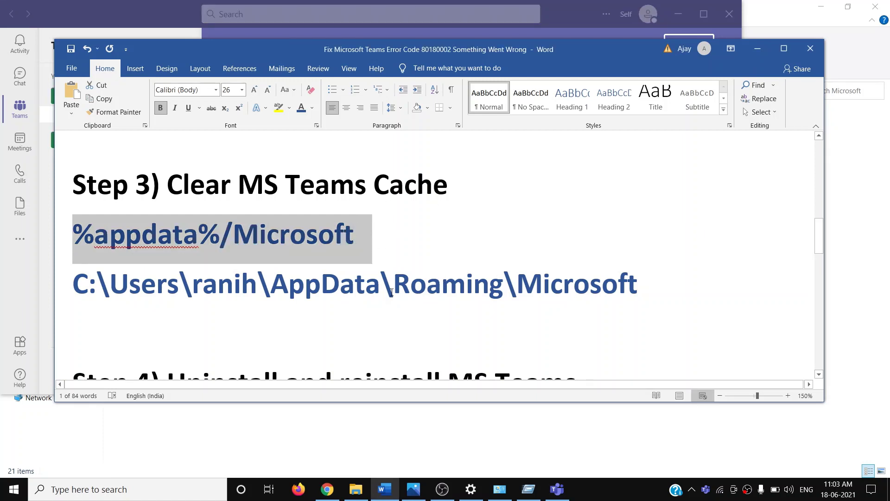
pyautogui.scroll(-1, 392, 292)
pyautogui.scroll(-2, 392, 292)
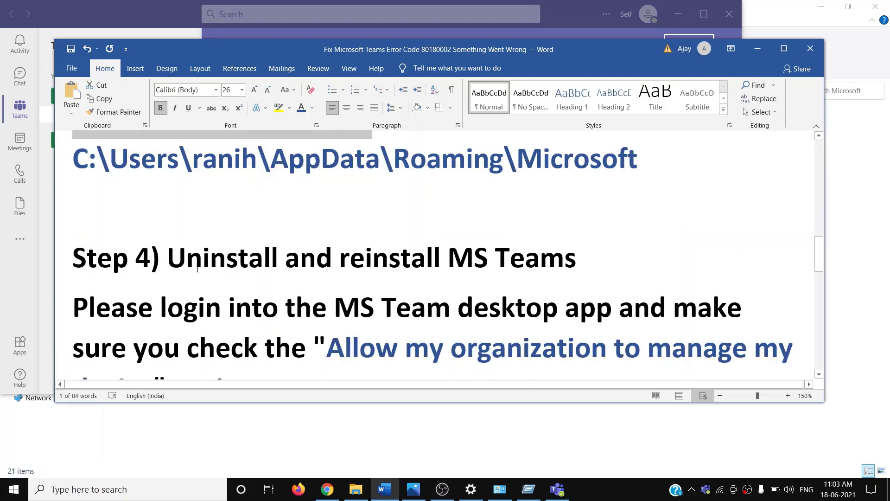
pyautogui.moveTo(178, 262); pyautogui.dragTo(575, 264)
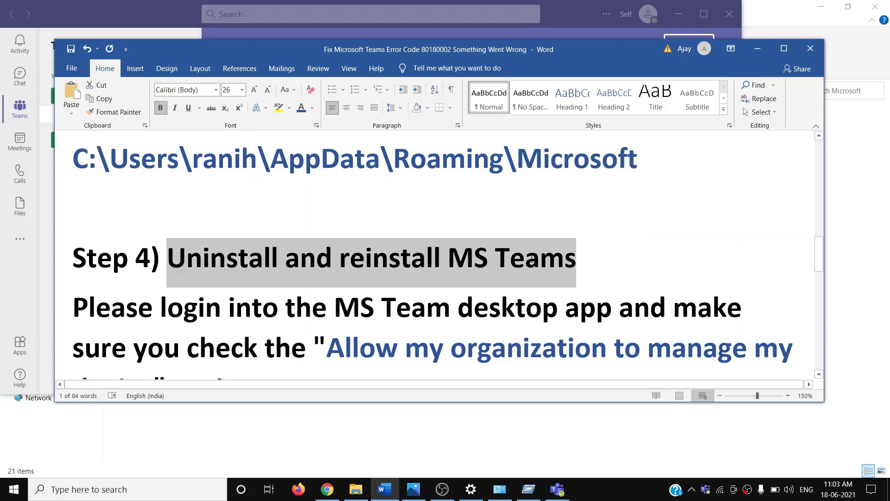
pyautogui.scroll(-1, 268, 318)
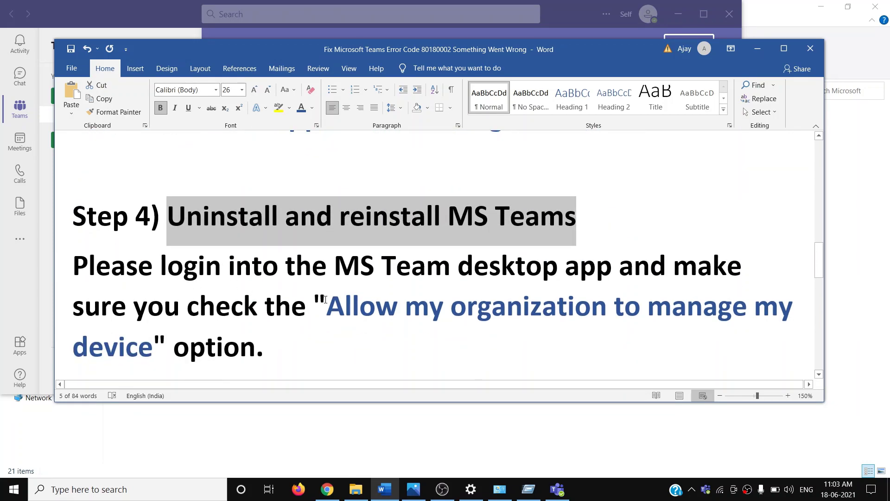
pyautogui.scroll(-3, 370, 315)
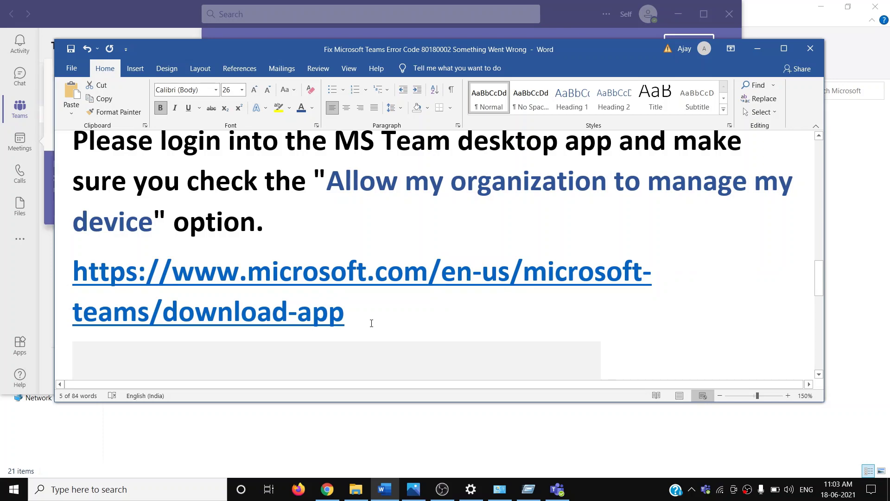
pyautogui.click(14, 489)
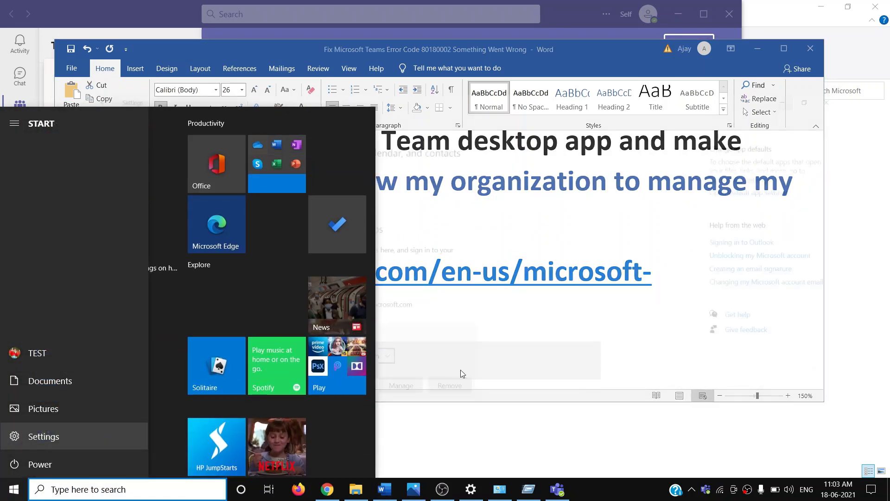
# Filter Apps & features by 'teams' and expand Microsoft Teams 1.3.00.30866 to show Uninstall.
pyautogui.click(14, 438)
pyautogui.click(68, 40)
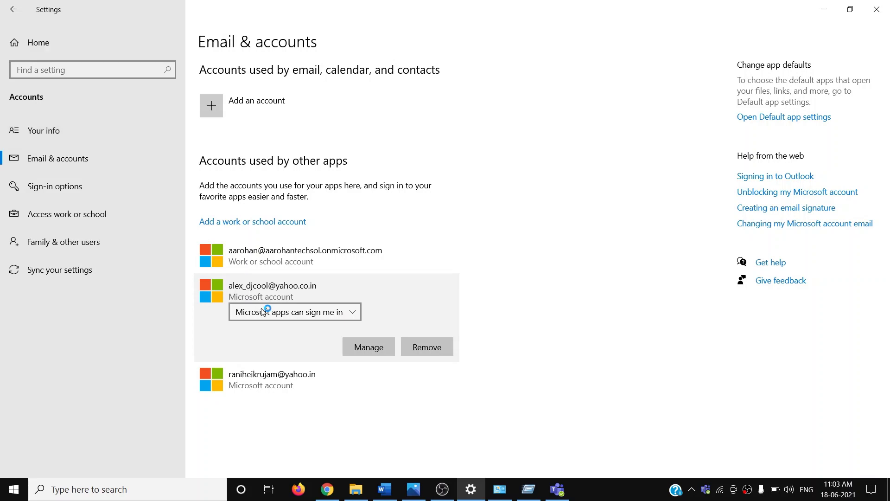
pyautogui.click(110, 259)
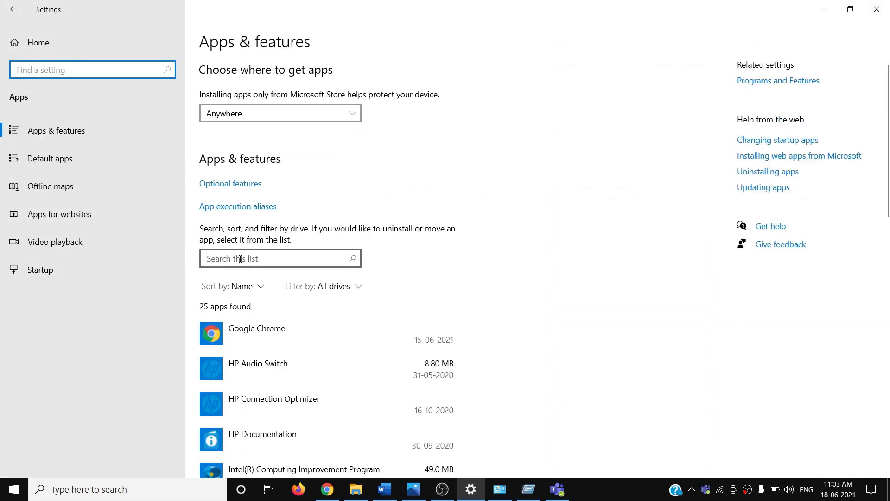
pyautogui.click(240, 258)
pyautogui.write('teams')
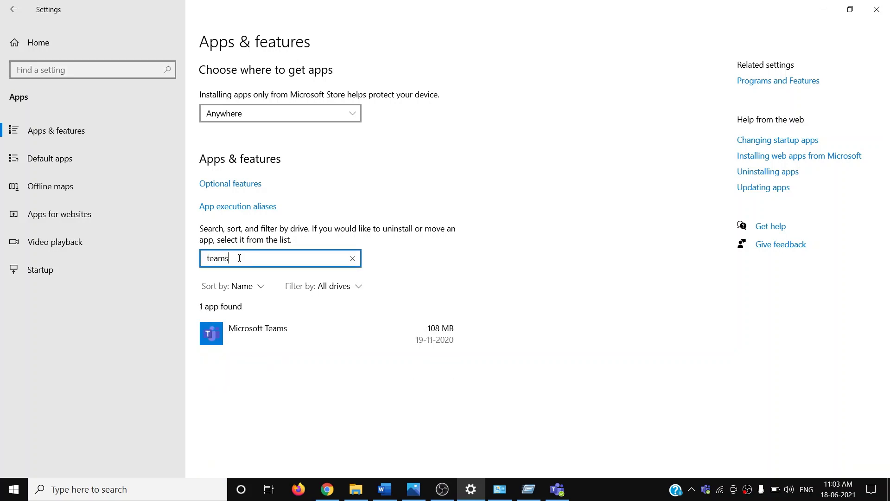
pyautogui.click(272, 333)
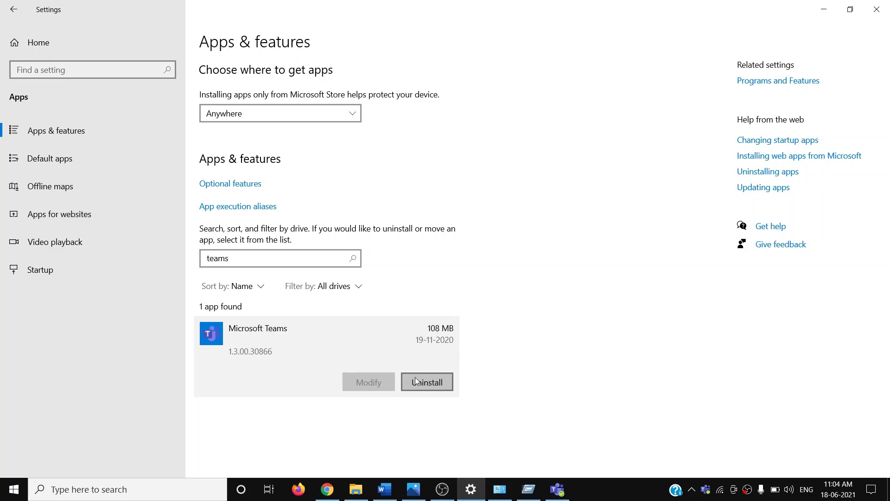
# Check the Start menu power options without choosing one, then minimize Settings.
pyautogui.click(10, 487)
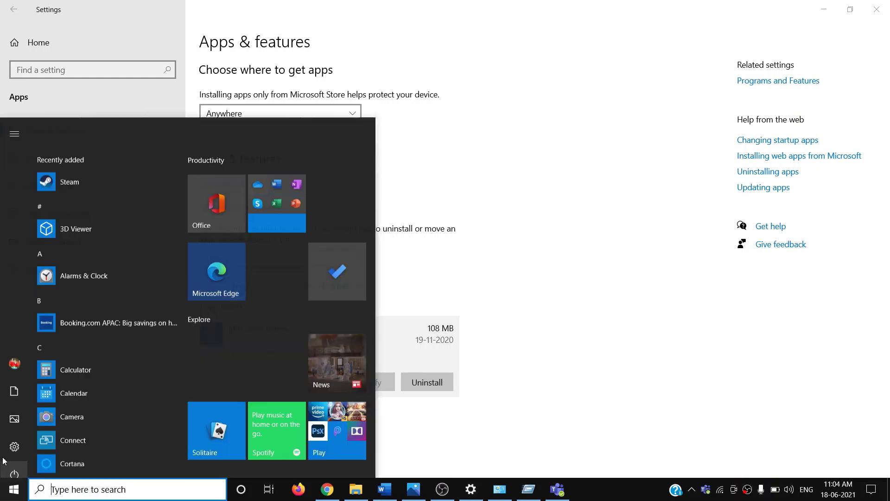
pyautogui.click(34, 464)
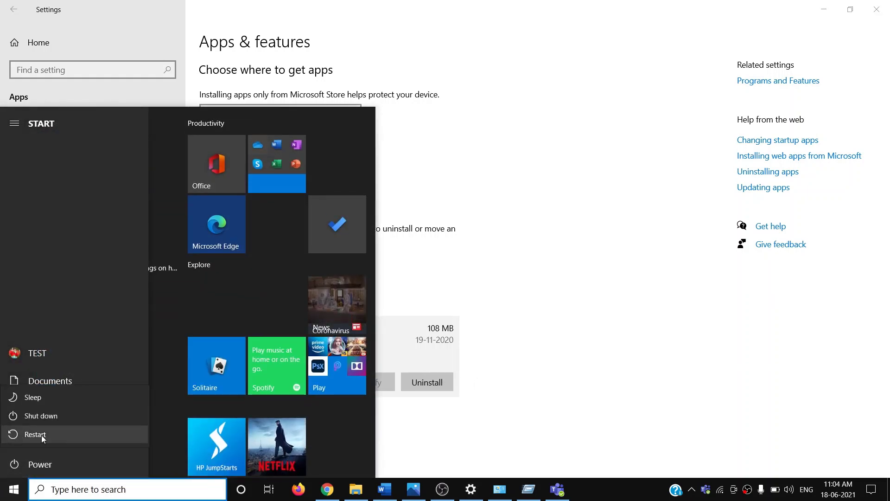
pyautogui.press('Escape')
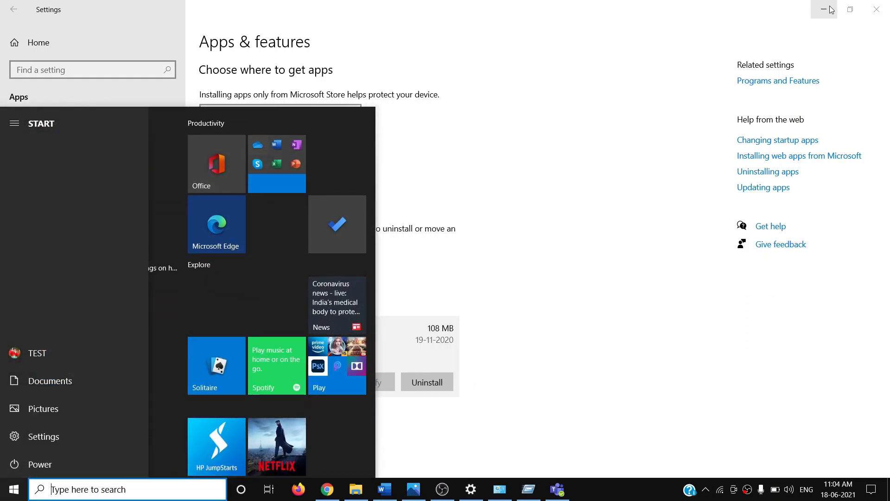
pyautogui.click(829, 9)
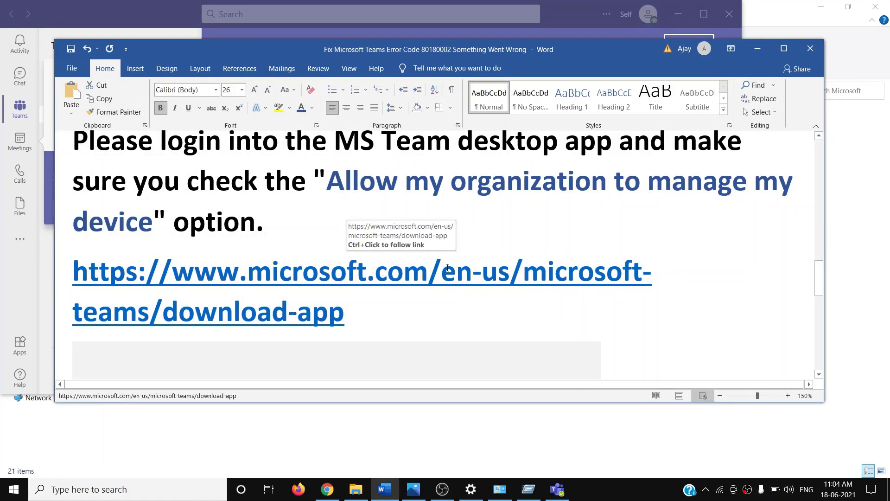
# Open the Teams download link microsoft.com/en-us/microsoft-teams/download-app in Chrome, then return to Word maximized.
pyautogui.scroll(-1, 440, 266)
pyautogui.tripleClick(383, 270)
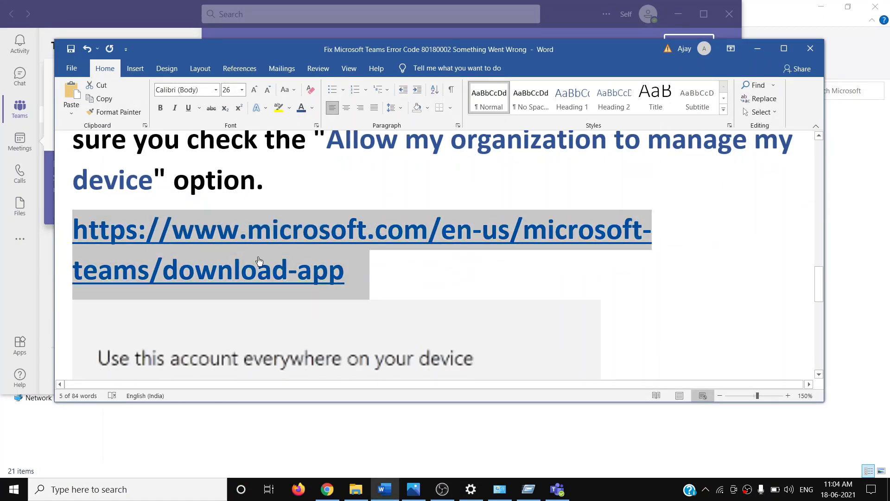
pyautogui.keyDown('ctrl'); pyautogui.click(284, 275); pyautogui.keyUp('ctrl')
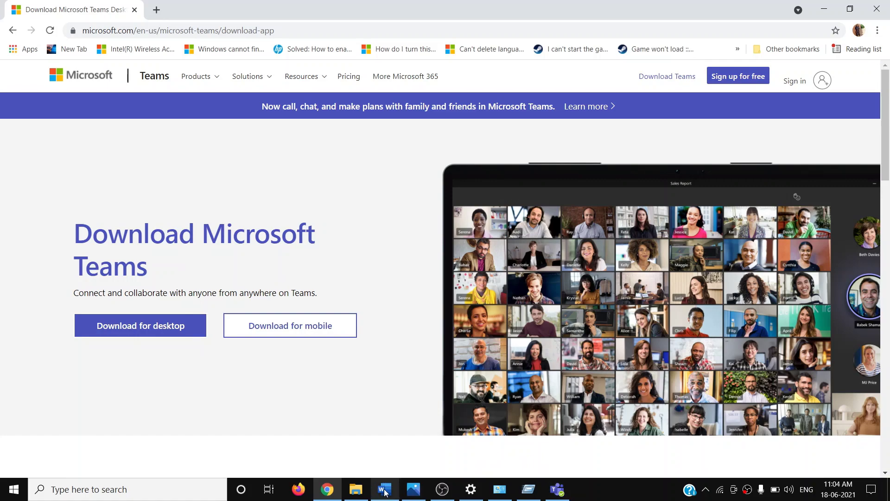
pyautogui.hotkey('alt', 'Tab')
pyautogui.click(784, 48)
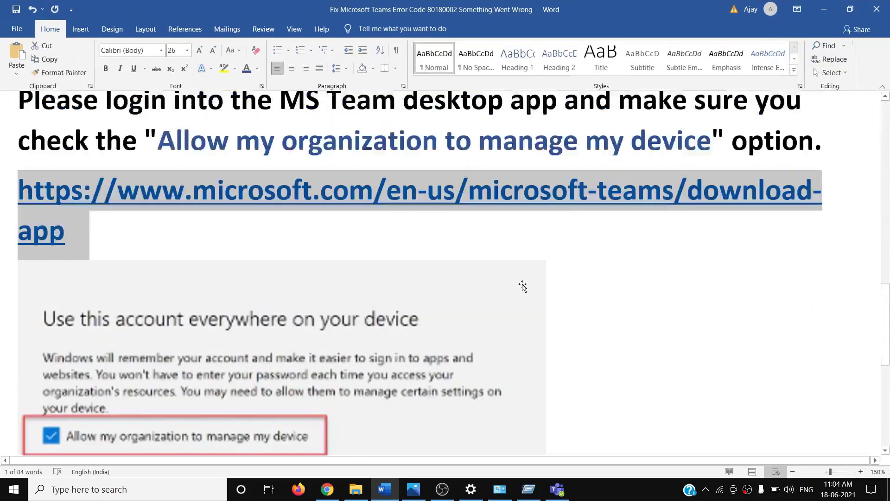
# Scroll the Word guide back up to its title and bring the 80180002 error screenshot forward in Photos.
pyautogui.scroll(-3, 505, 334)
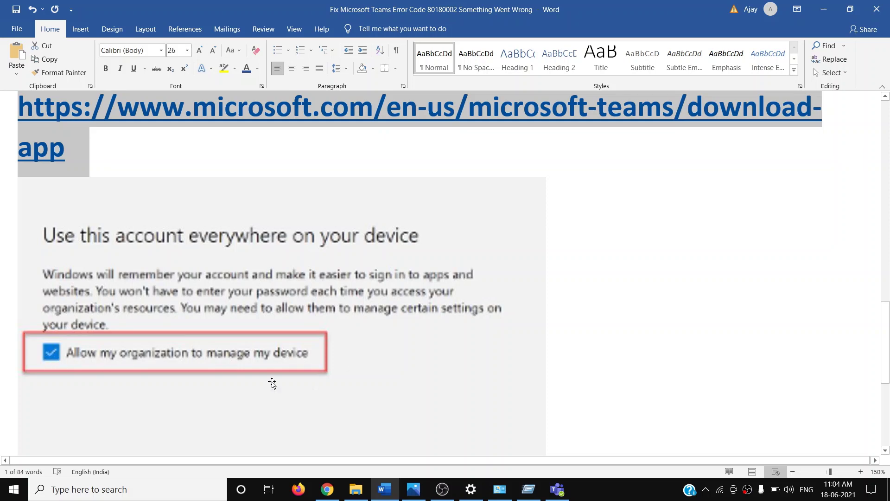
pyautogui.scroll(-5, 477, 411)
pyautogui.scroll(3, 512, 394)
pyautogui.scroll(20, 511, 395)
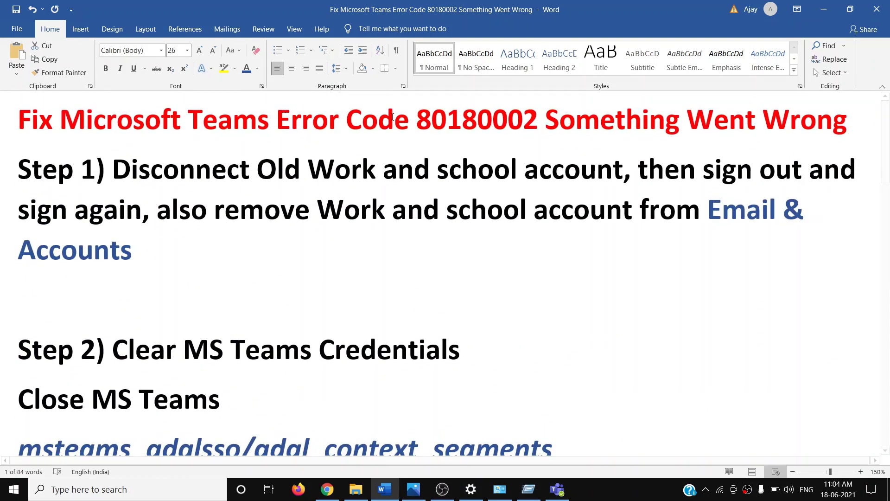
pyautogui.click(405, 491)
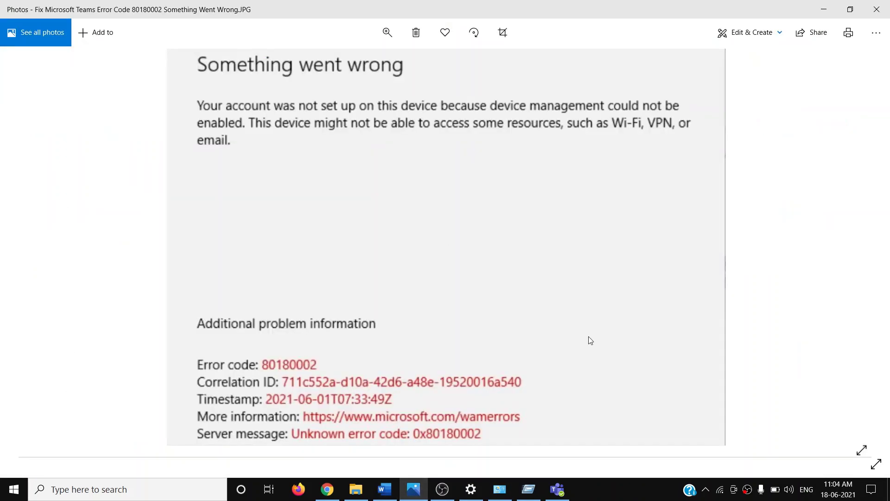
pyautogui.click(647, 498)
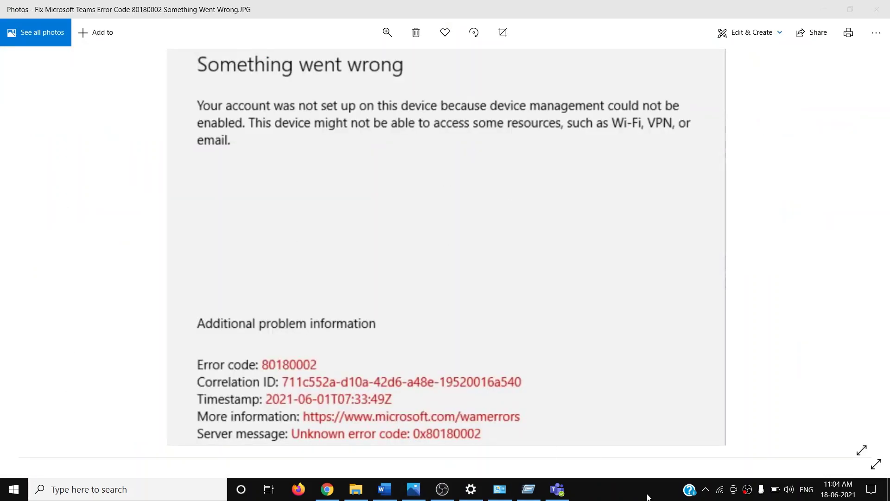